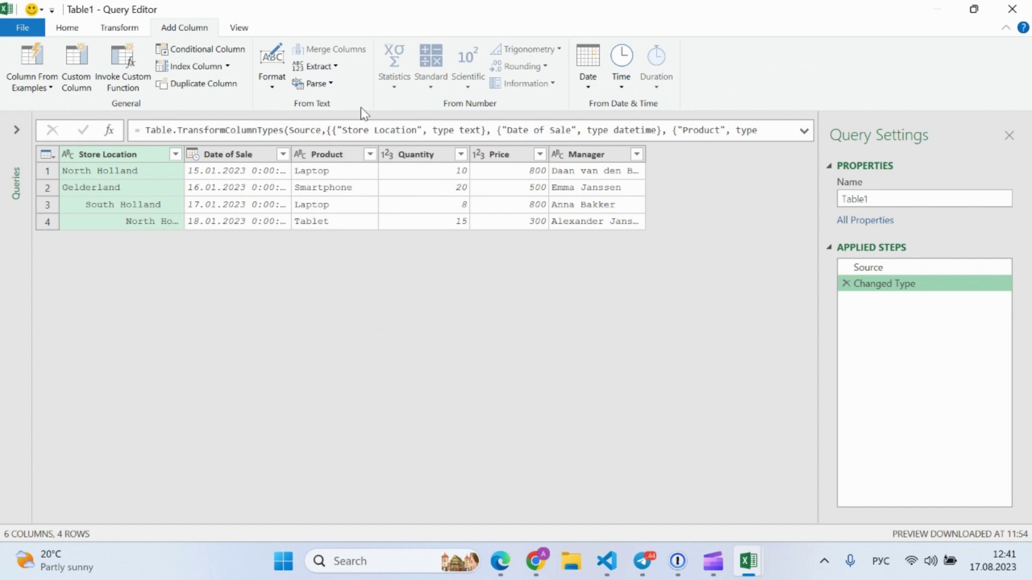
- Add a column extracting the text before the space delimiter from the Manager column
{"action": "left_click", "coordinate": [333, 67]}
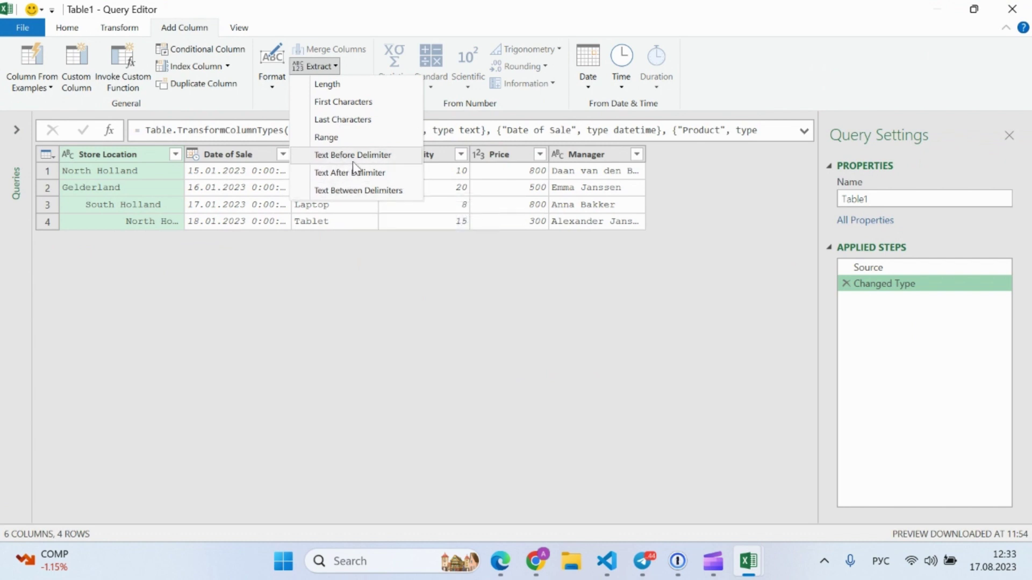
{"action": "left_click", "coordinate": [606, 161]}
{"action": "left_click", "coordinate": [602, 161]}
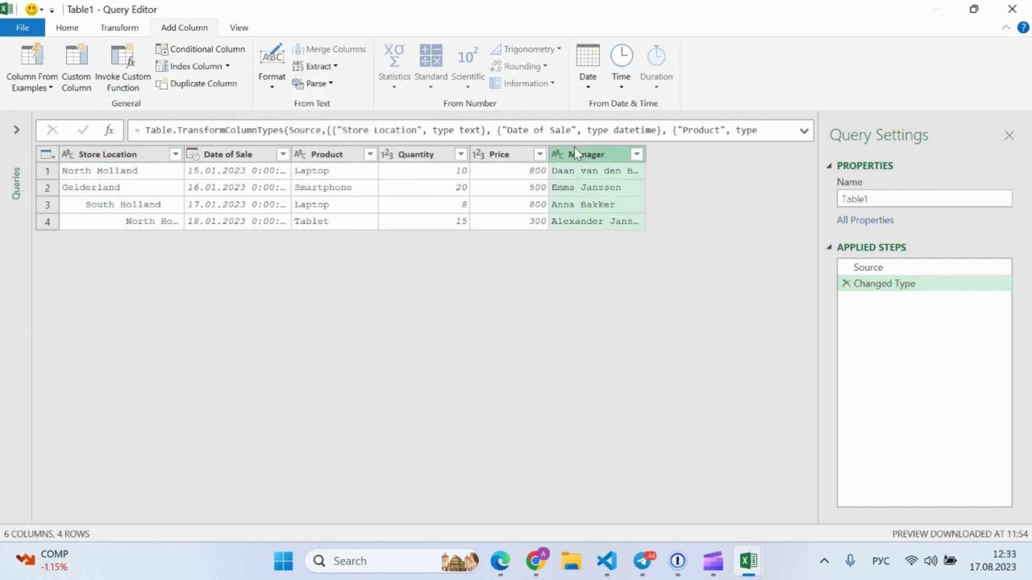
{"action": "left_click", "coordinate": [335, 67]}
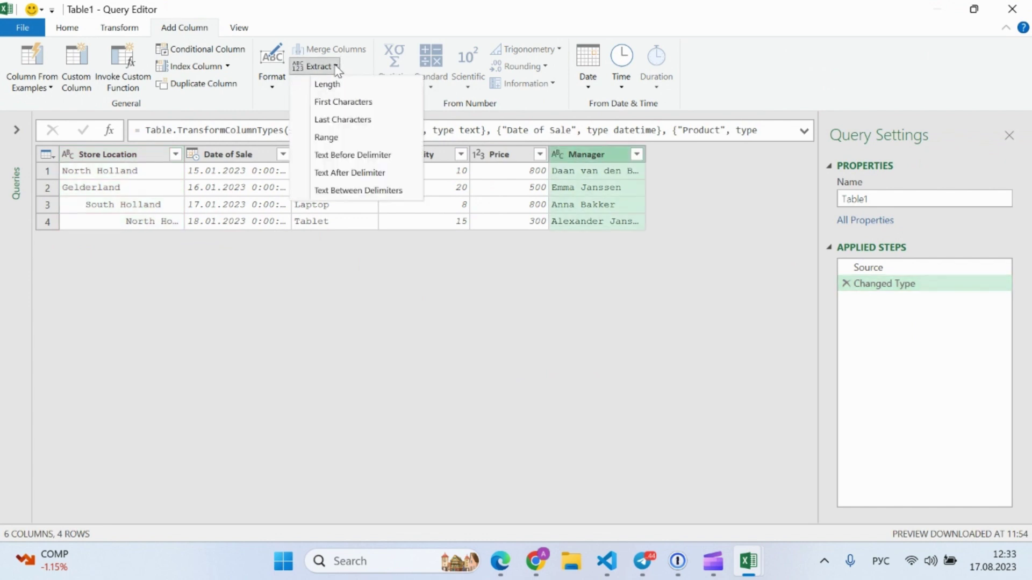
{"action": "left_click", "coordinate": [349, 160]}
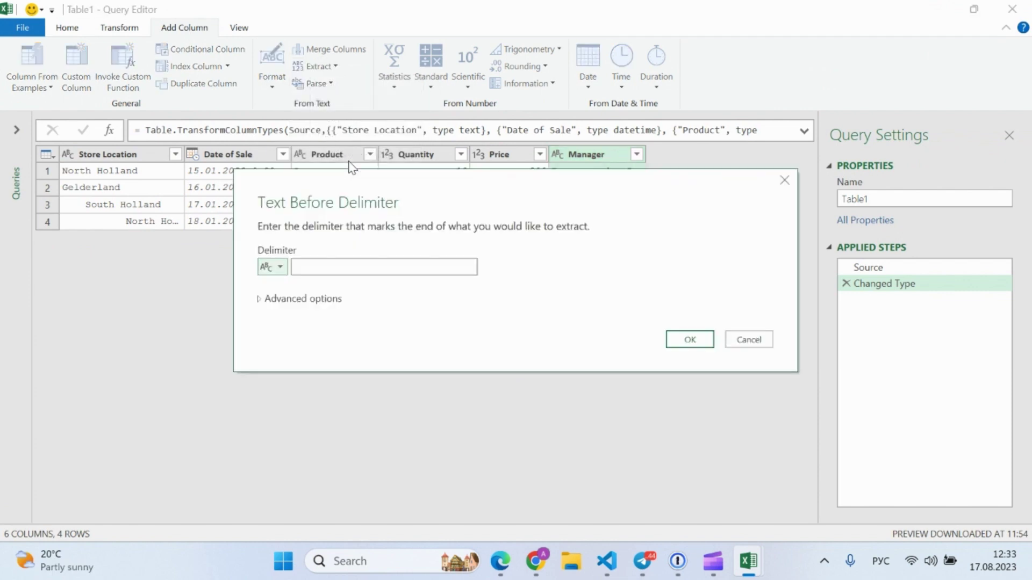
{"action": "left_click", "coordinate": [307, 268]}
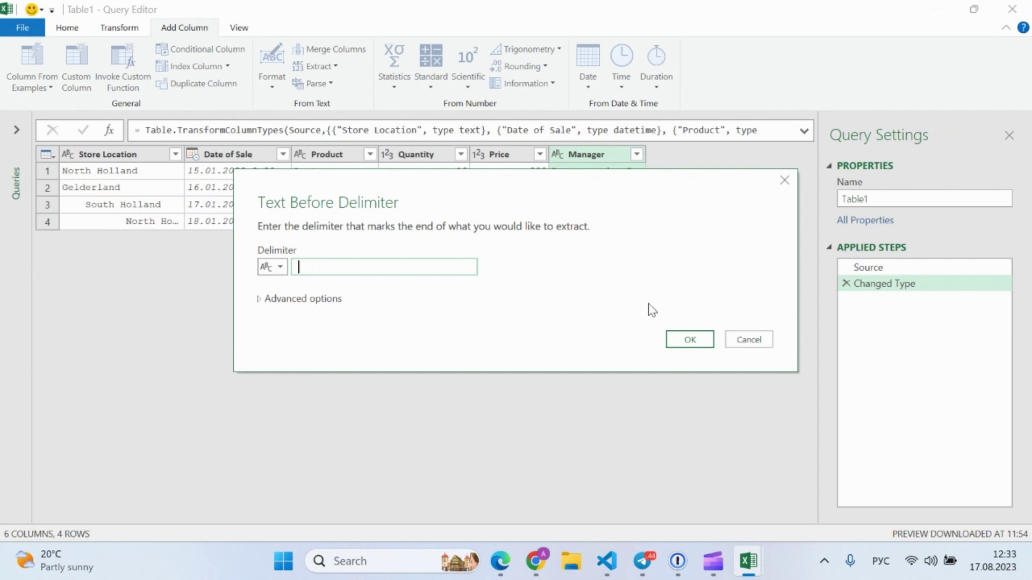
{"action": "left_click", "coordinate": [690, 339]}
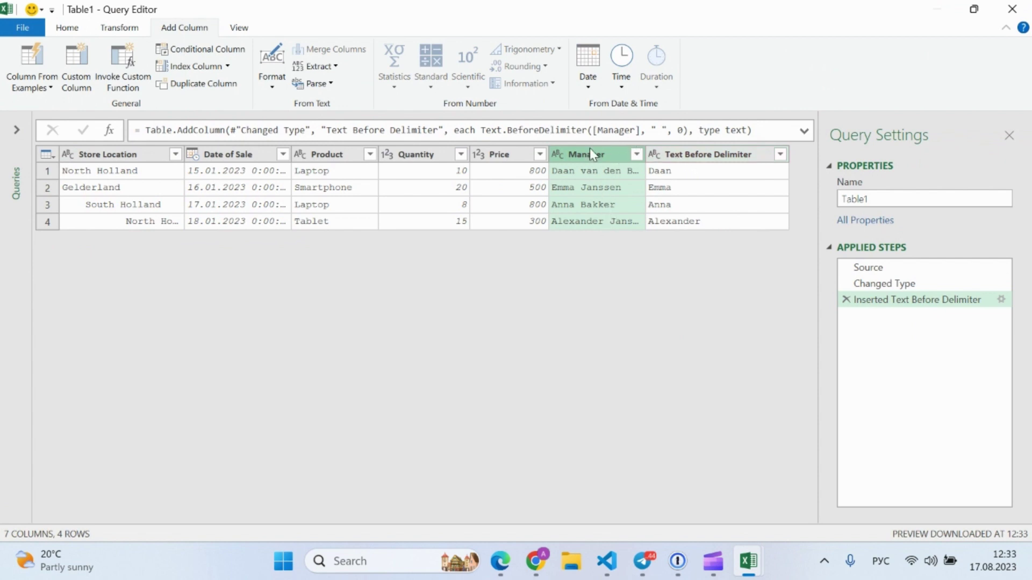
- Add a new column with the trimmed text of the Store Location column
{"action": "left_click", "coordinate": [273, 80]}
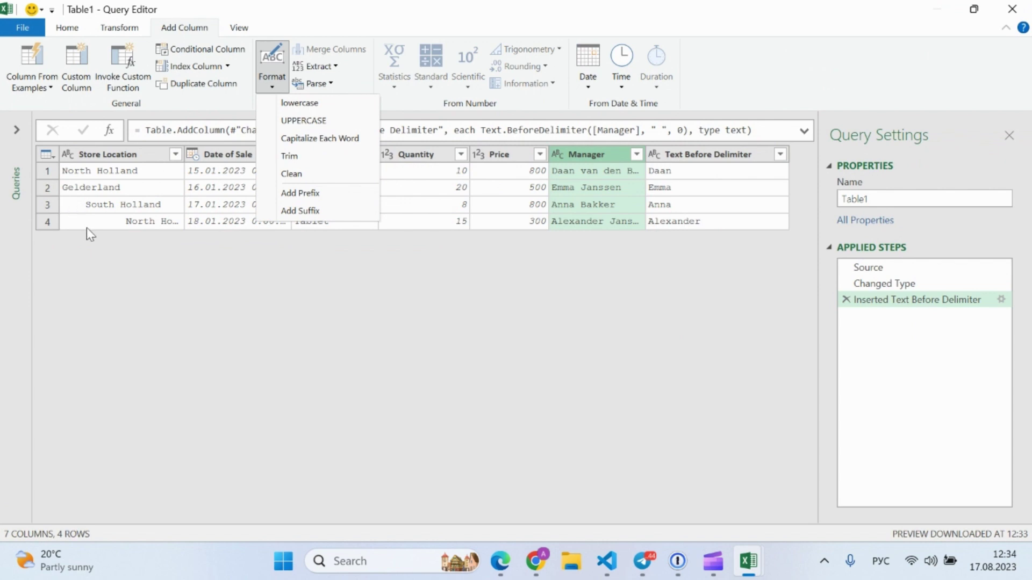
{"action": "left_click", "coordinate": [91, 158]}
{"action": "left_click", "coordinate": [89, 159]}
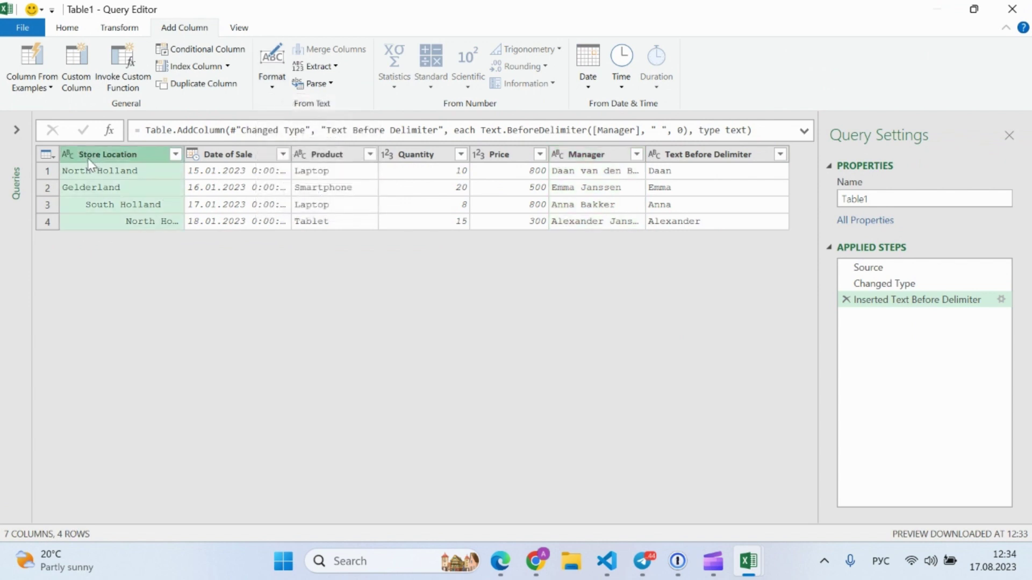
{"action": "left_click", "coordinate": [271, 88]}
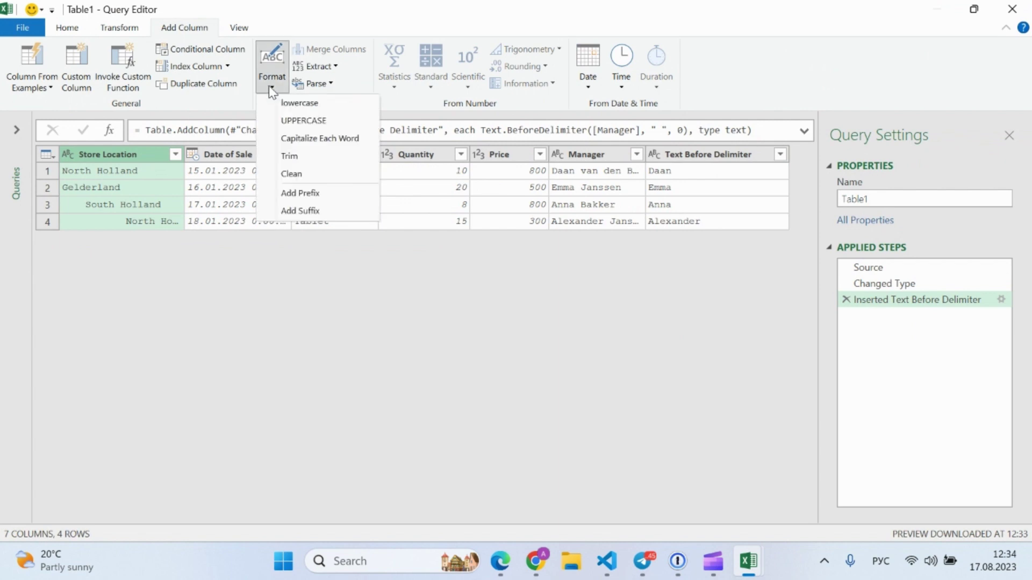
{"action": "left_click", "coordinate": [295, 157]}
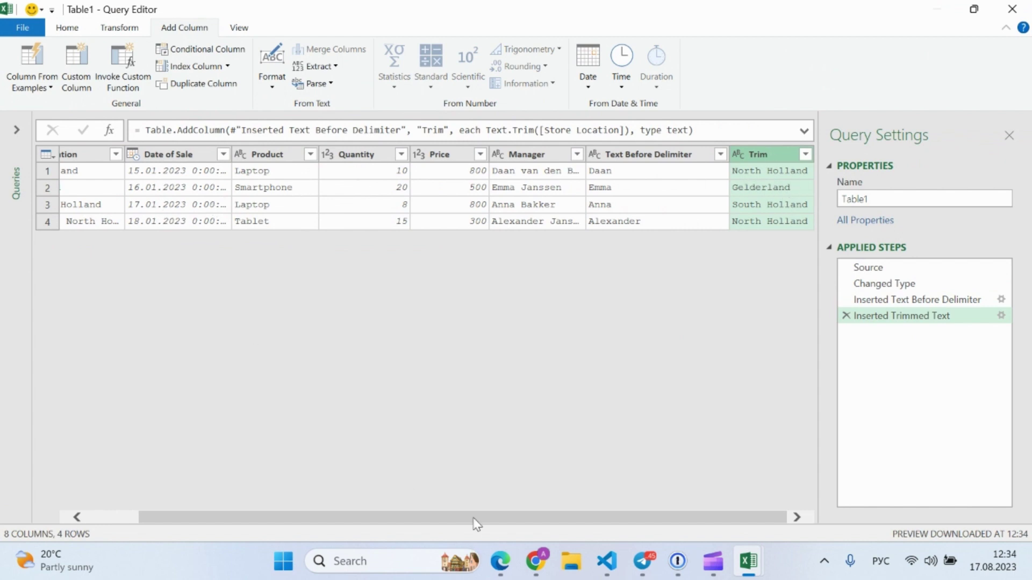
- Check Store Location in the worksheet behind the editor and add a column with its cleaned text
{"action": "left_click_drag", "start_coordinate": [440, 518], "coordinate": [387, 519]}
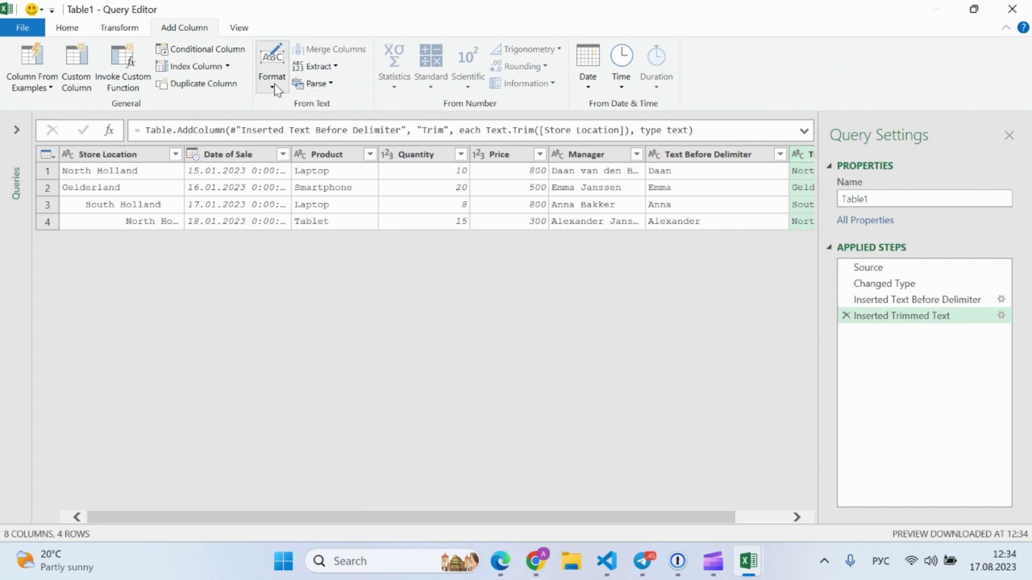
{"action": "left_click", "coordinate": [272, 85]}
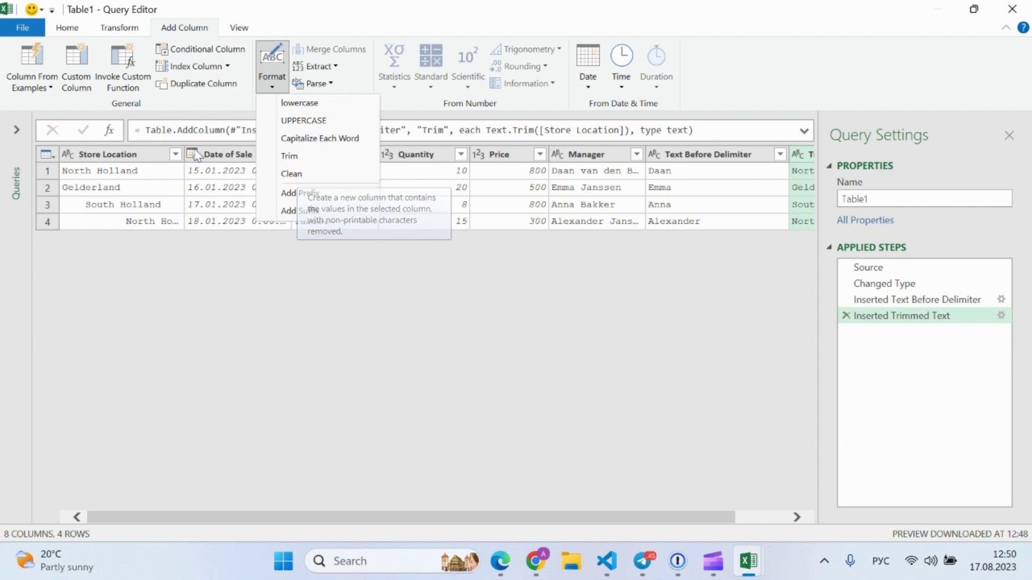
{"action": "left_click", "coordinate": [104, 159]}
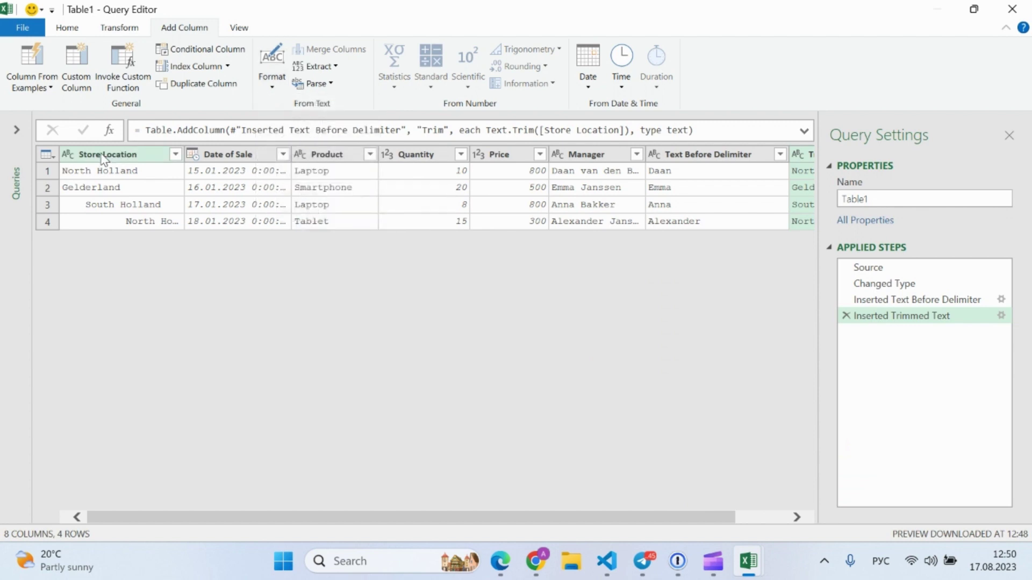
{"action": "left_click", "coordinate": [118, 155]}
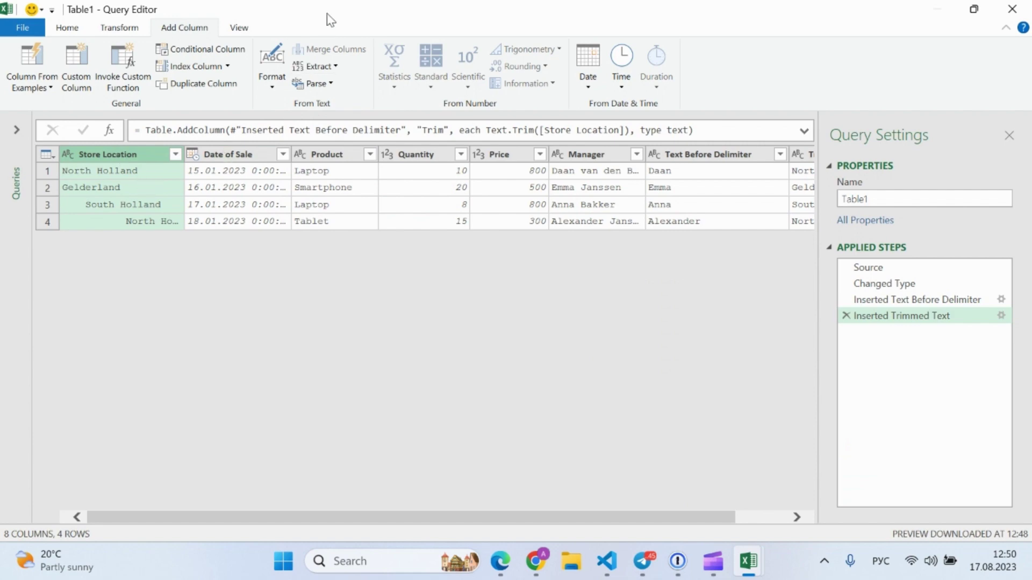
{"action": "left_click_drag", "start_coordinate": [265, 18], "coordinate": [576, 43]}
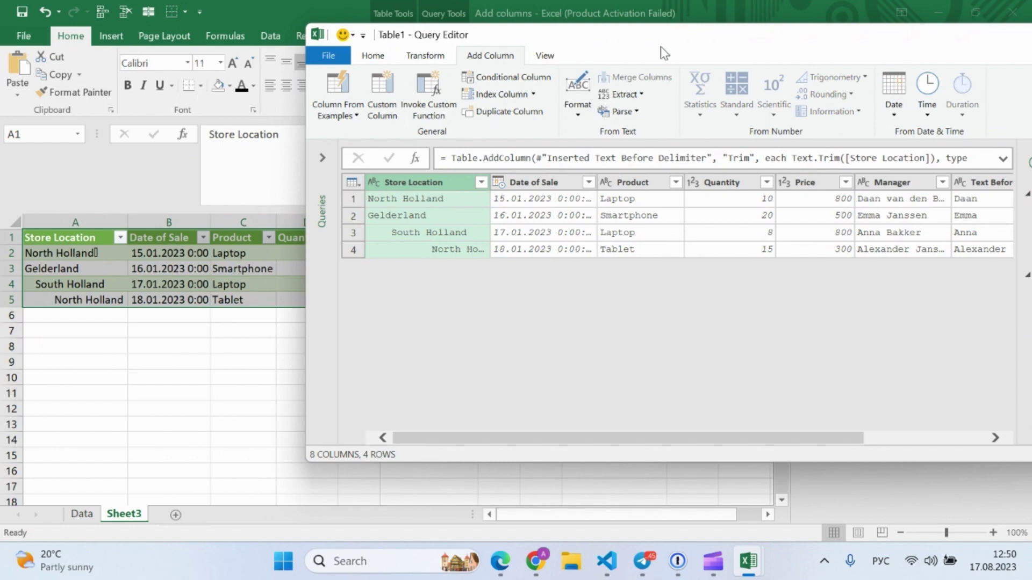
{"action": "left_click_drag", "start_coordinate": [612, 42], "coordinate": [459, 29]}
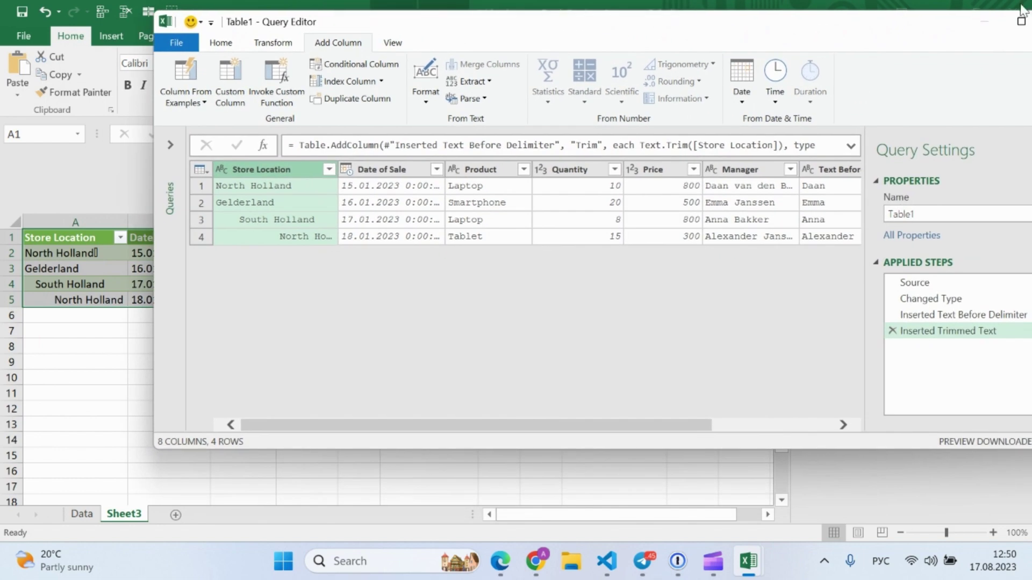
{"action": "left_click", "coordinate": [1021, 21]}
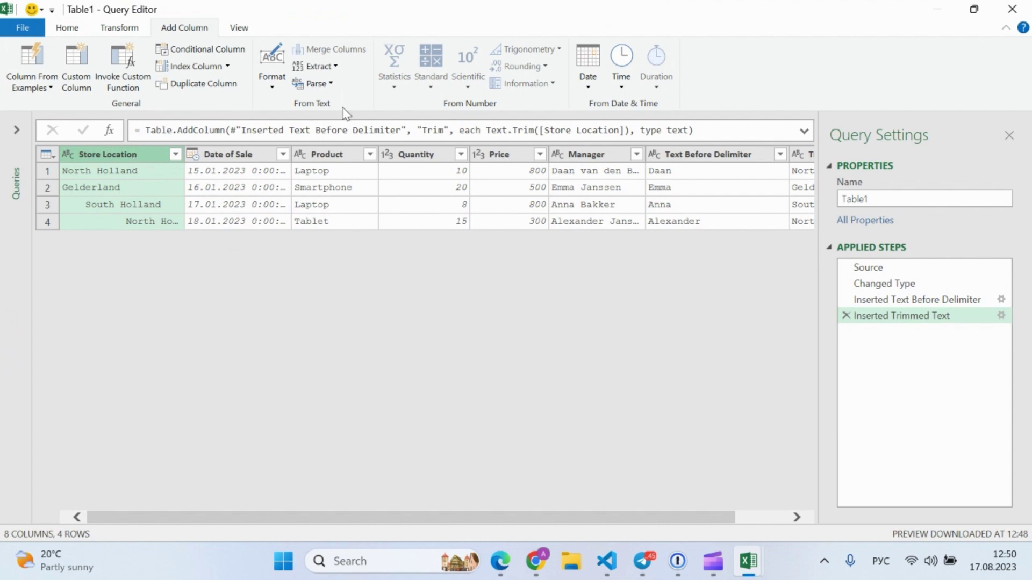
{"action": "left_click", "coordinate": [270, 96]}
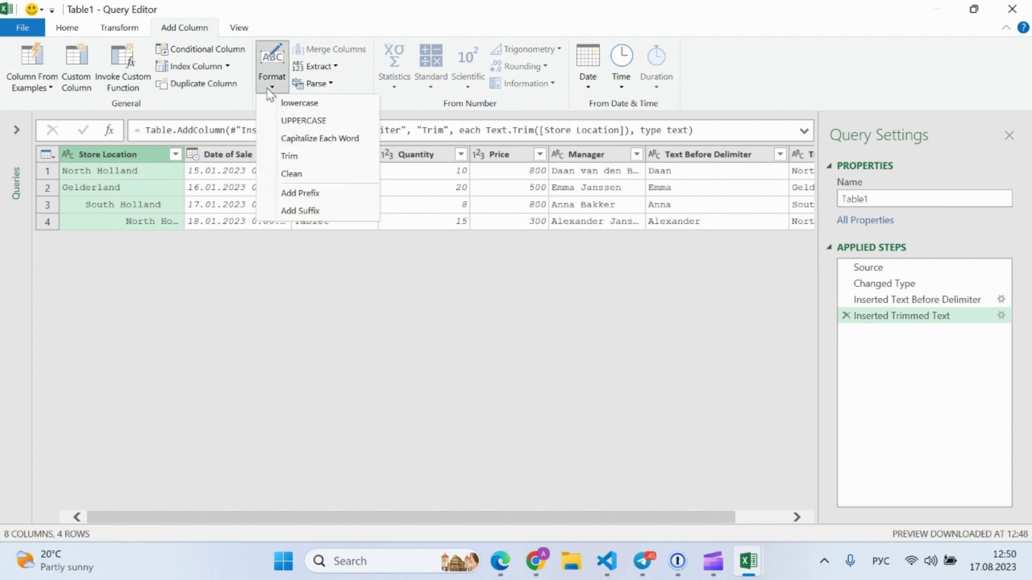
{"action": "left_click", "coordinate": [293, 174]}
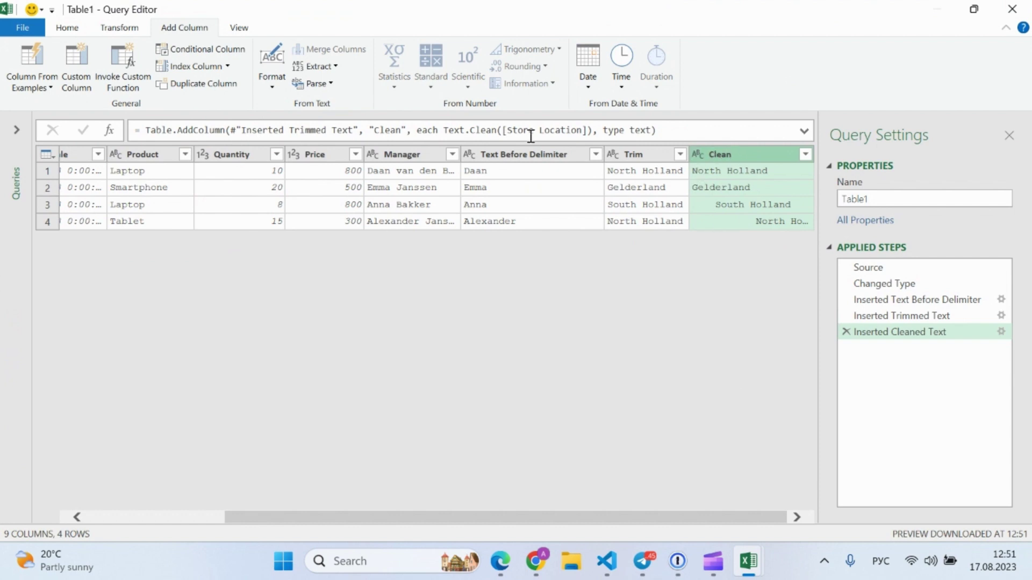
- Close the editor, load the query results into the worksheet, and refresh the Table1 query
{"action": "left_click", "coordinate": [75, 33]}
{"action": "left_click", "coordinate": [24, 62]}
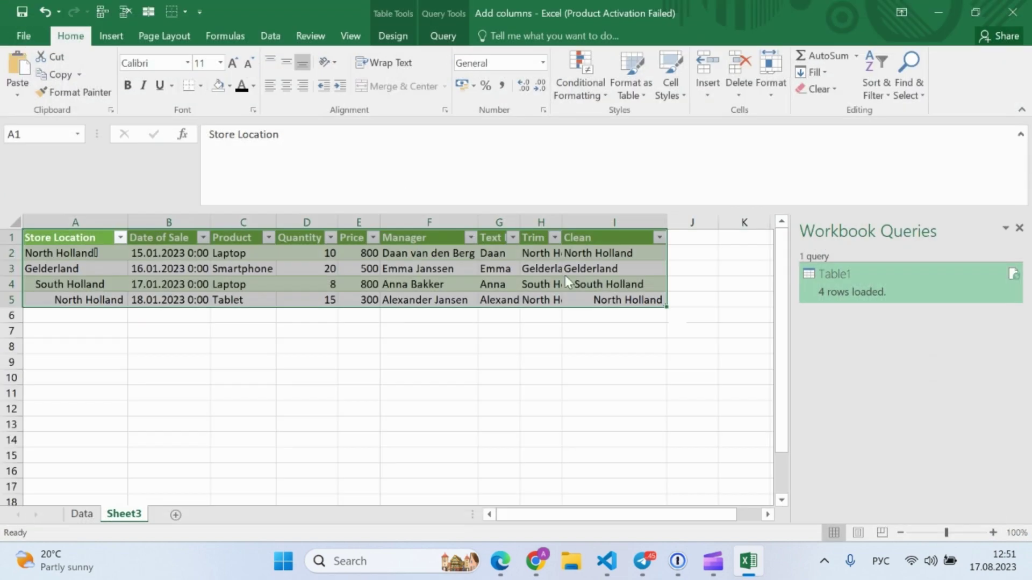
{"action": "left_click", "coordinate": [1014, 274]}
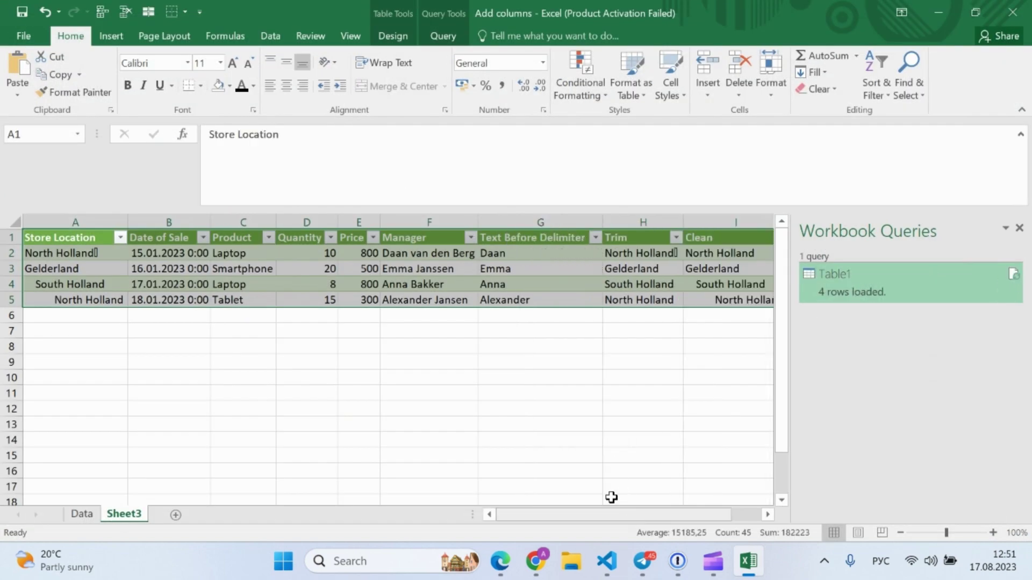
- Narrow the Text Before Delimiter and Trim columns and compare the contents of cells A2 and I2
{"action": "left_click_drag", "start_coordinate": [655, 222], "coordinate": [522, 217]}
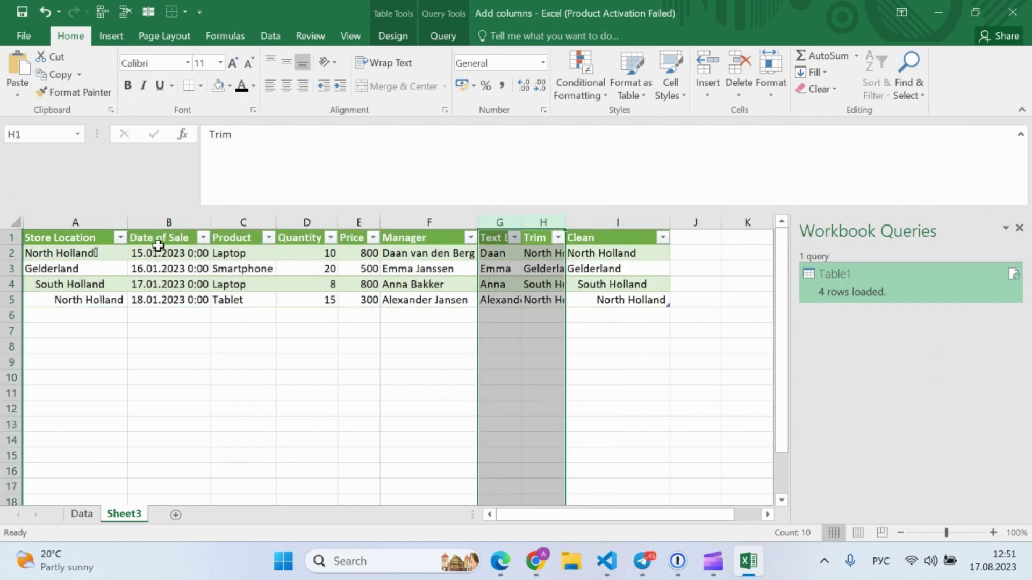
{"action": "left_click", "coordinate": [99, 253]}
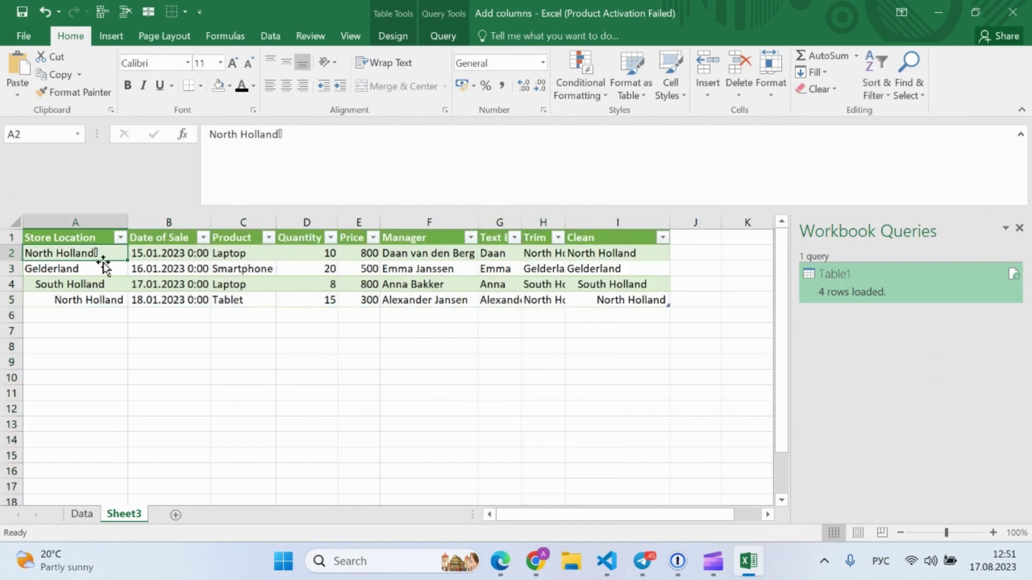
{"action": "left_click", "coordinate": [645, 257]}
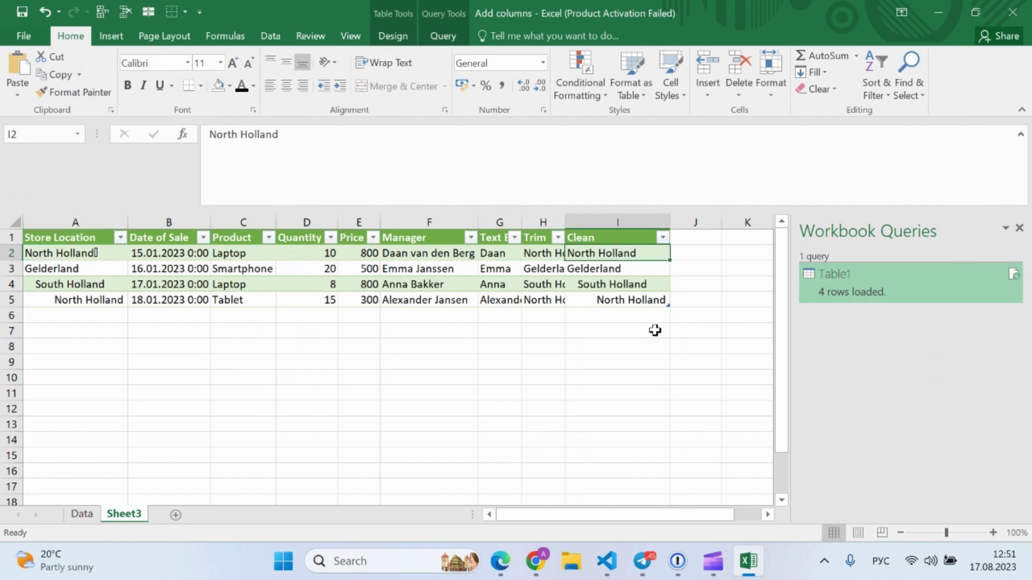
- Reopen the Table1 query for editing and review the Format and Parse options for adding text columns
{"action": "double_click", "coordinate": [954, 276]}
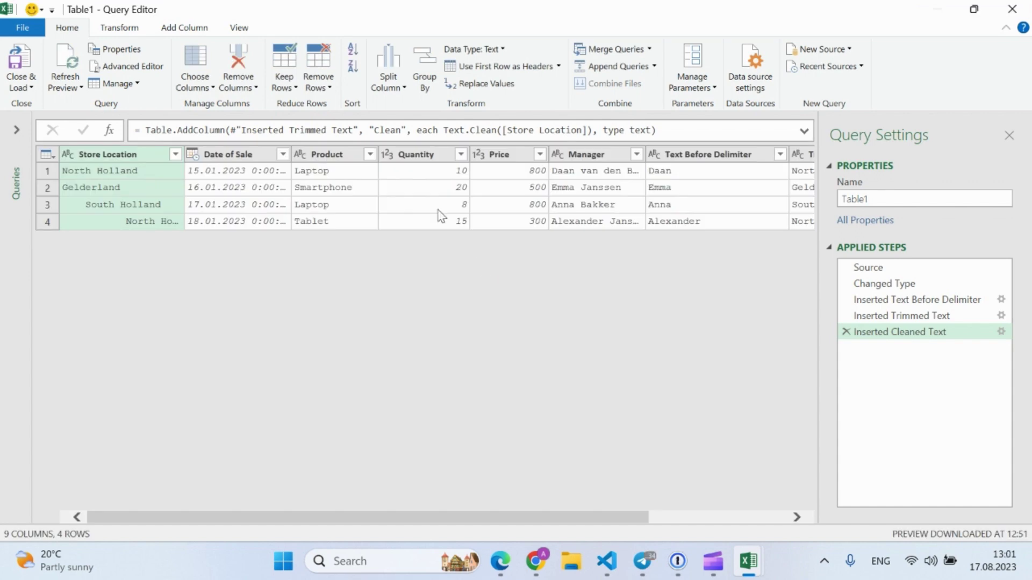
{"action": "left_click", "coordinate": [183, 27]}
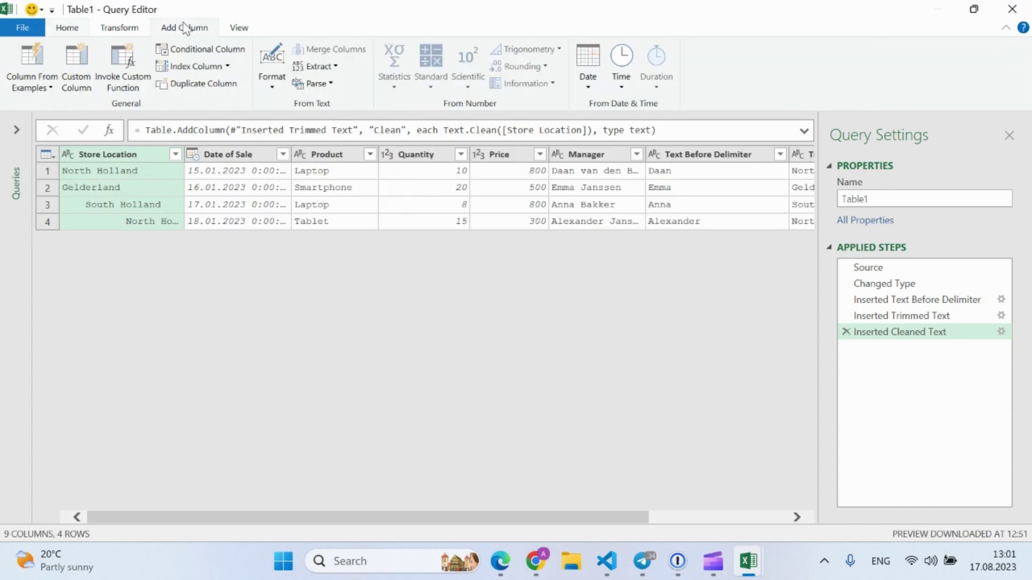
{"action": "left_click", "coordinate": [274, 86]}
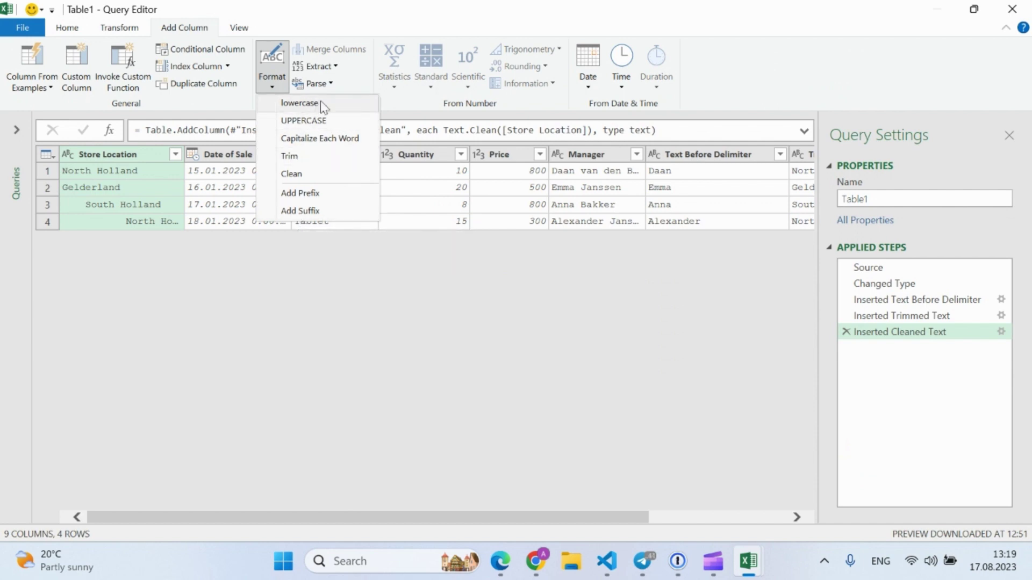
{"action": "left_click", "coordinate": [329, 83]}
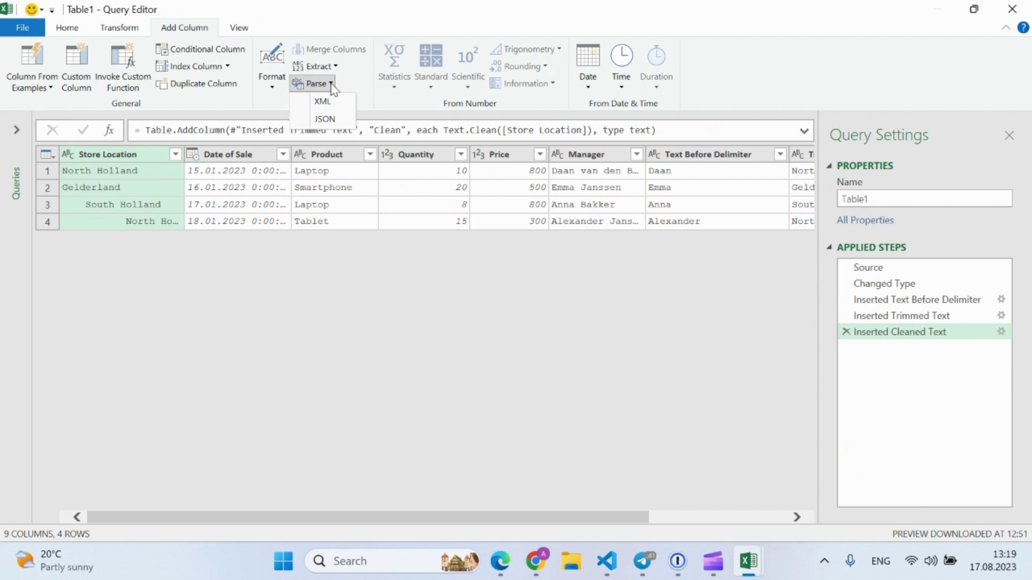
- Switch to the Table4 query and widen the CustomerJSON column to show its full text
{"action": "left_click", "coordinate": [18, 130]}
{"action": "left_click", "coordinate": [18, 130]}
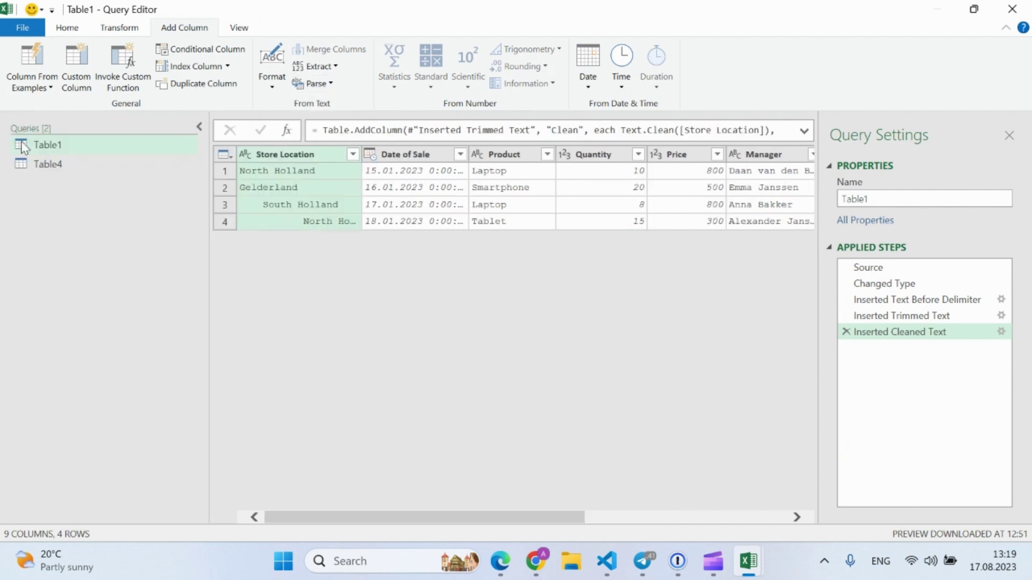
{"action": "left_click", "coordinate": [48, 165]}
{"action": "left_click", "coordinate": [200, 127]}
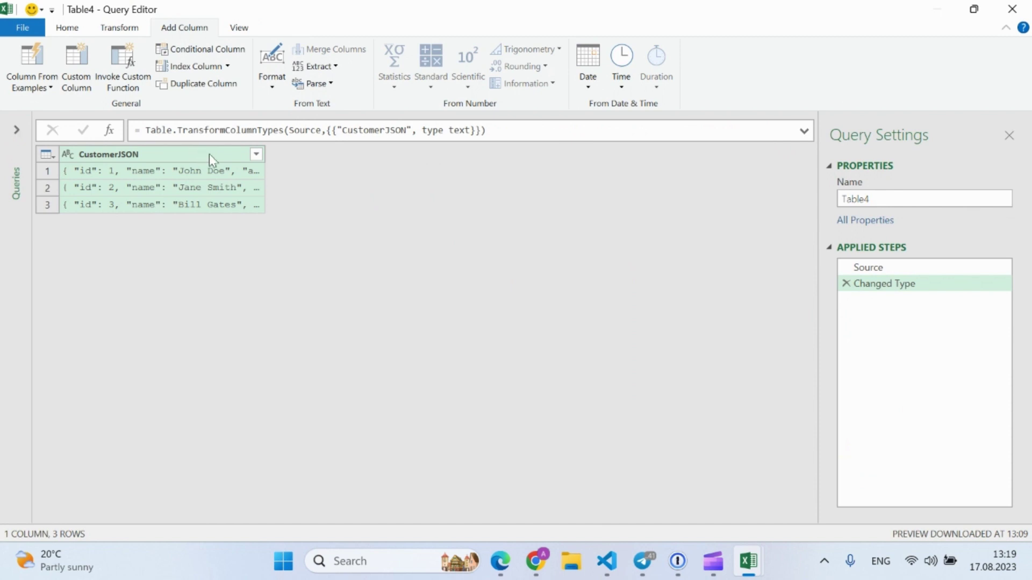
{"action": "left_click_drag", "start_coordinate": [265, 155], "coordinate": [440, 176]}
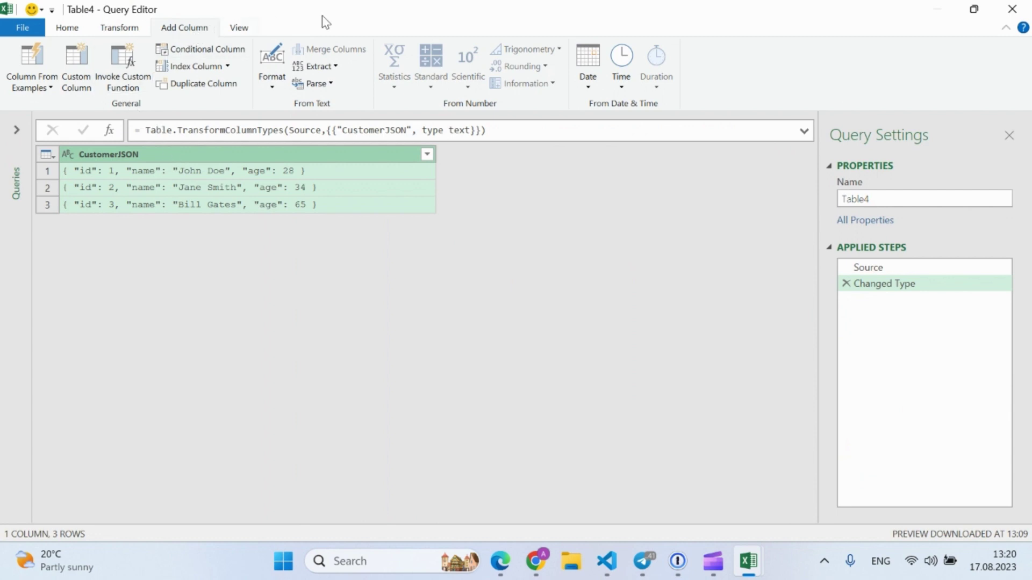
- Parse CustomerJSON as JSON into a new column and expand it into id, name and age without the original column name prefix
{"action": "left_click", "coordinate": [331, 84]}
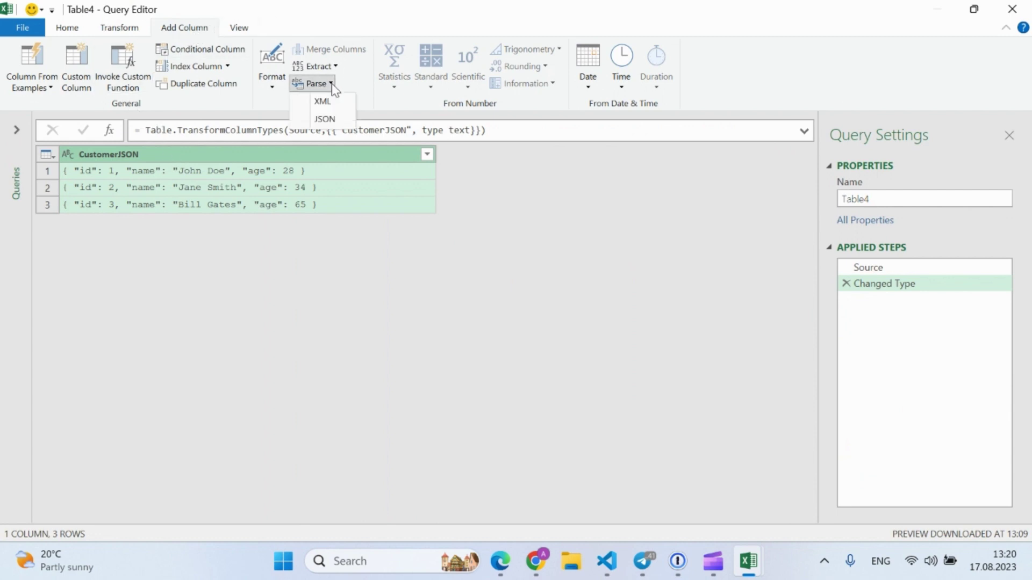
{"action": "left_click", "coordinate": [340, 121]}
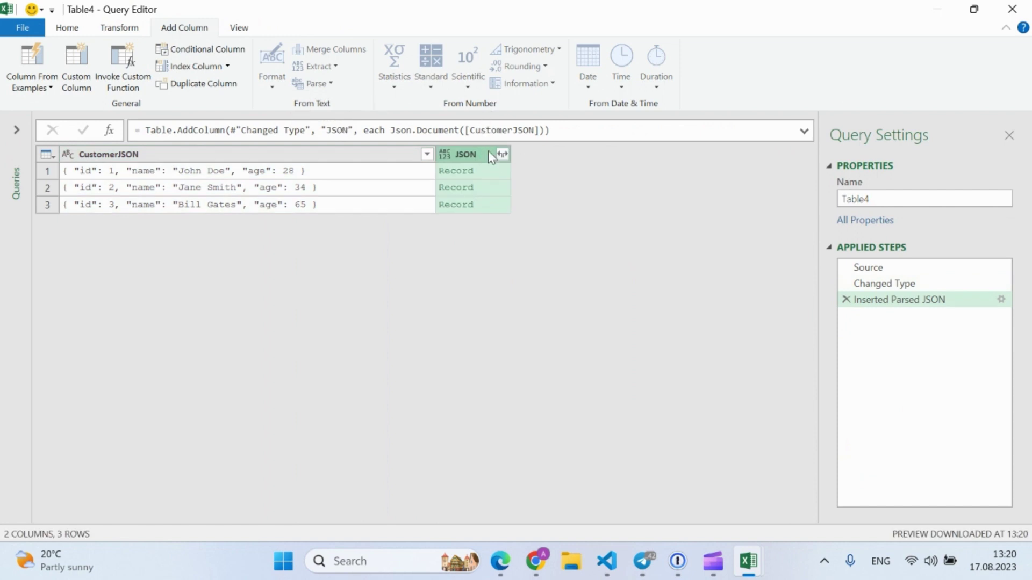
{"action": "left_click", "coordinate": [502, 155]}
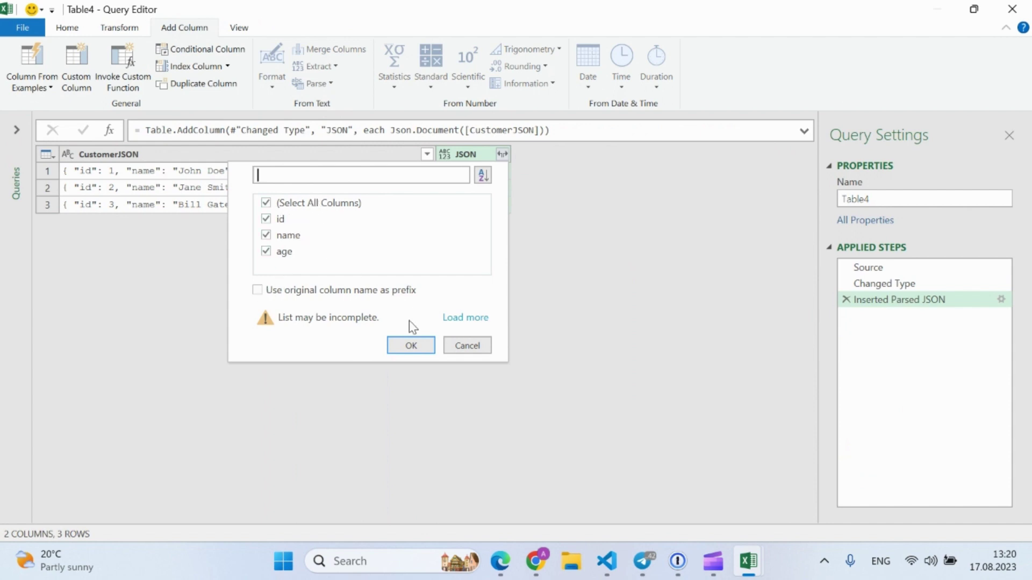
{"action": "left_click", "coordinate": [410, 346]}
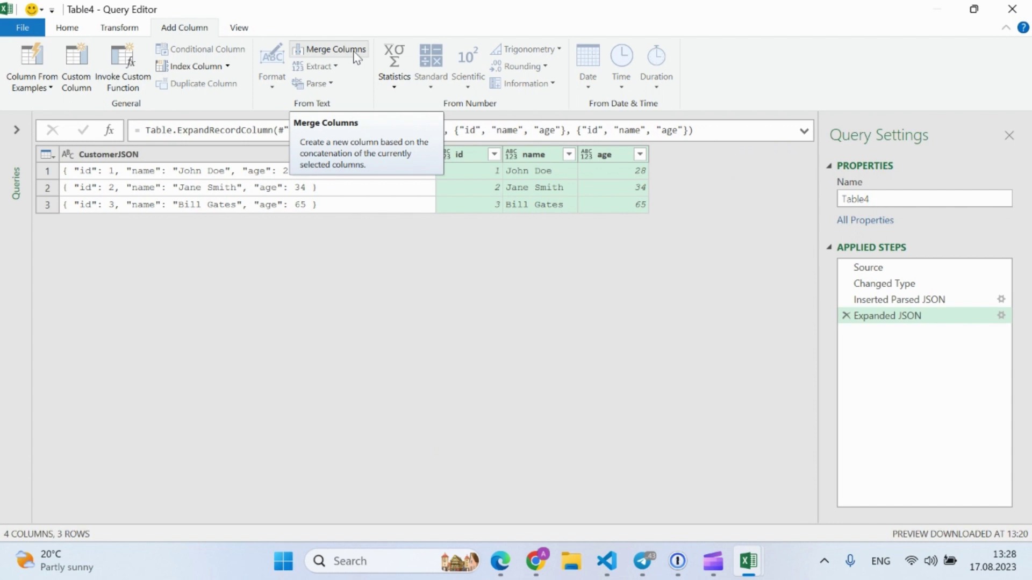
- Switch from the Table4 query to the Table1 query and bring its Manager and Trim columns into view
{"action": "left_click", "coordinate": [17, 130]}
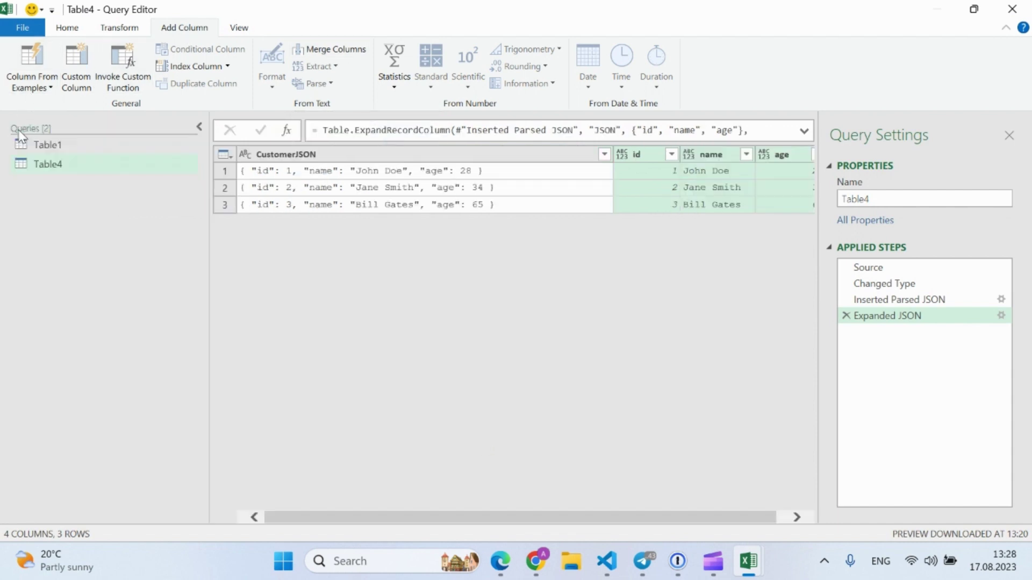
{"action": "left_click", "coordinate": [45, 145]}
{"action": "left_click", "coordinate": [199, 126]}
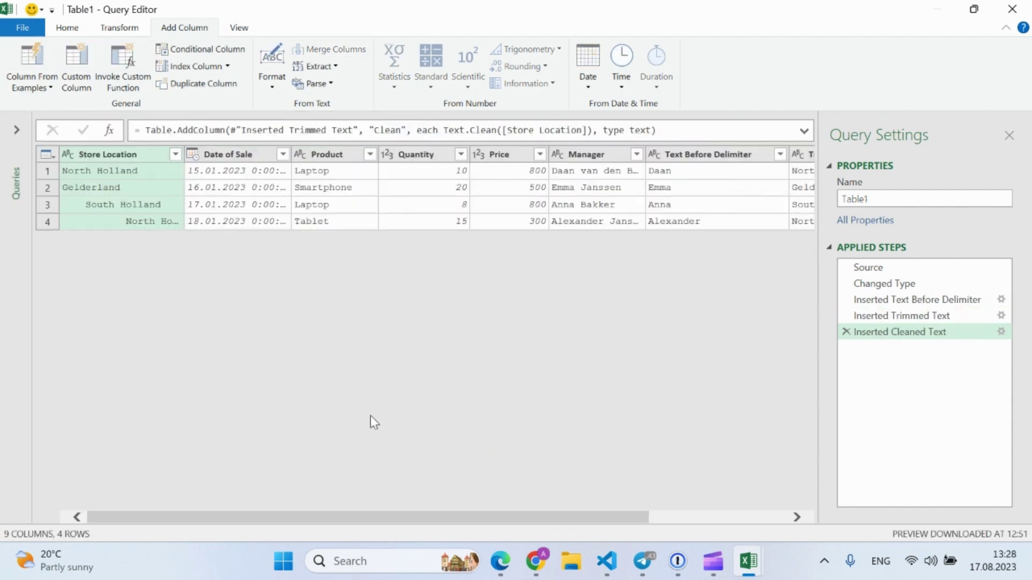
{"action": "left_click_drag", "start_coordinate": [431, 514], "coordinate": [570, 515]}
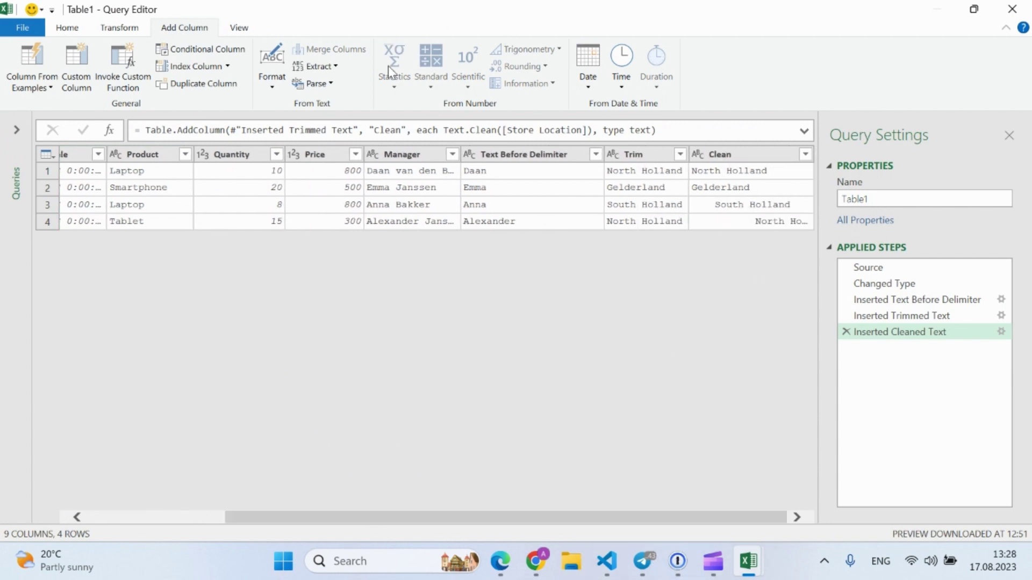
- Merge the Manager and Trim columns into a new column named Merged, using a comma as the separator
{"action": "left_click", "coordinate": [405, 159]}
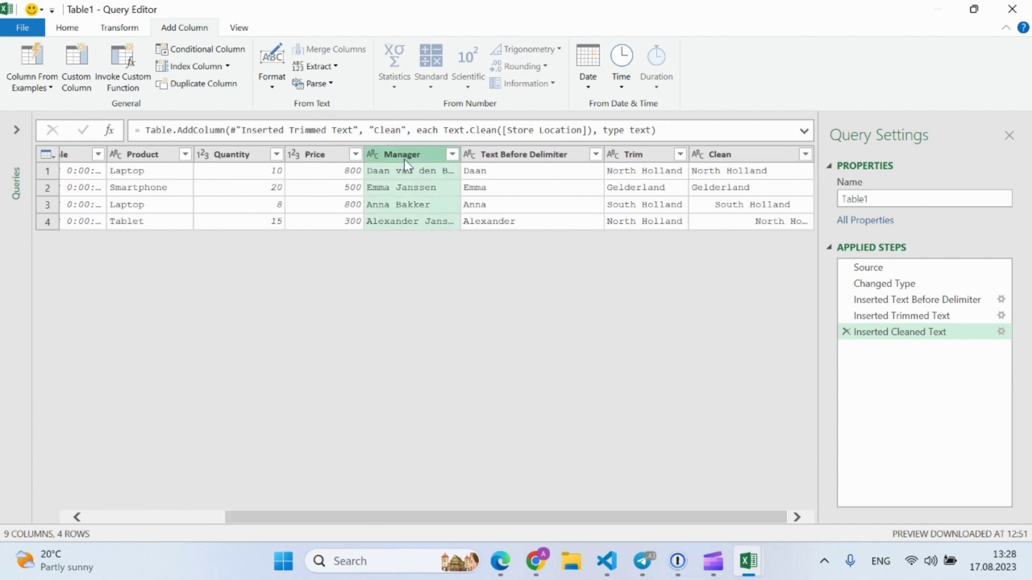
{"action": "left_click", "coordinate": [649, 160], "text": "ctrl"}
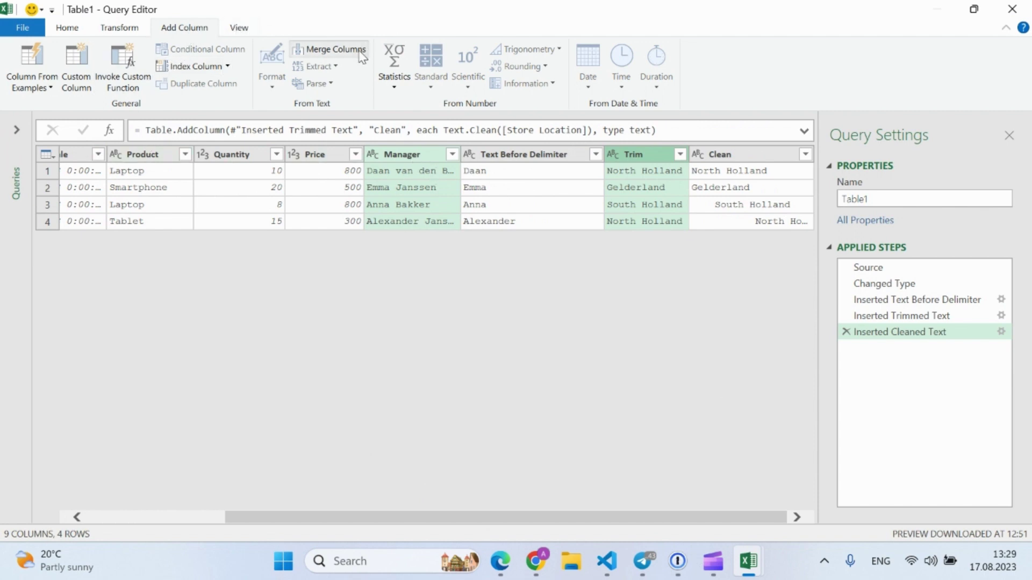
{"action": "left_click", "coordinate": [335, 50]}
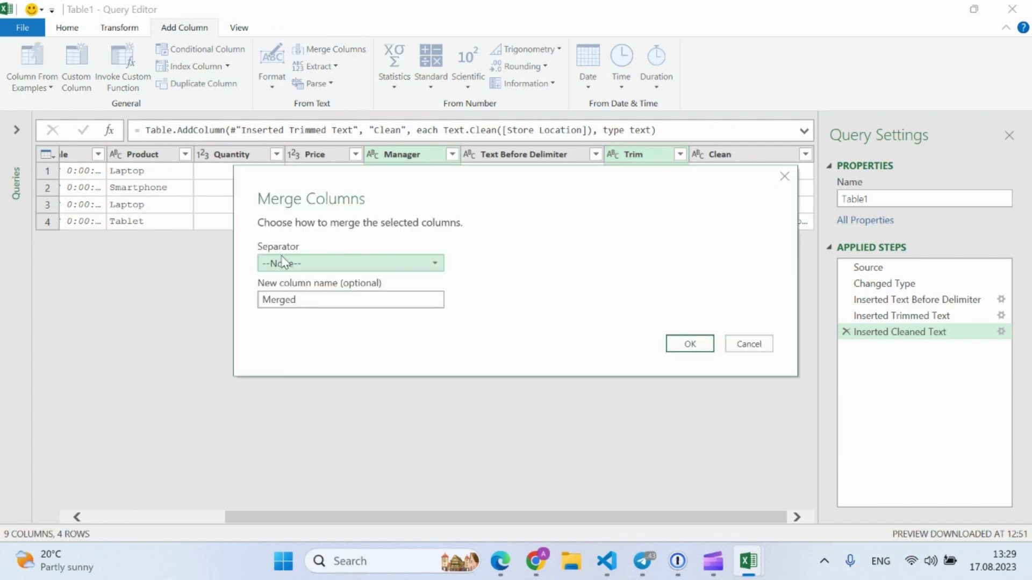
{"action": "left_click", "coordinate": [333, 263]}
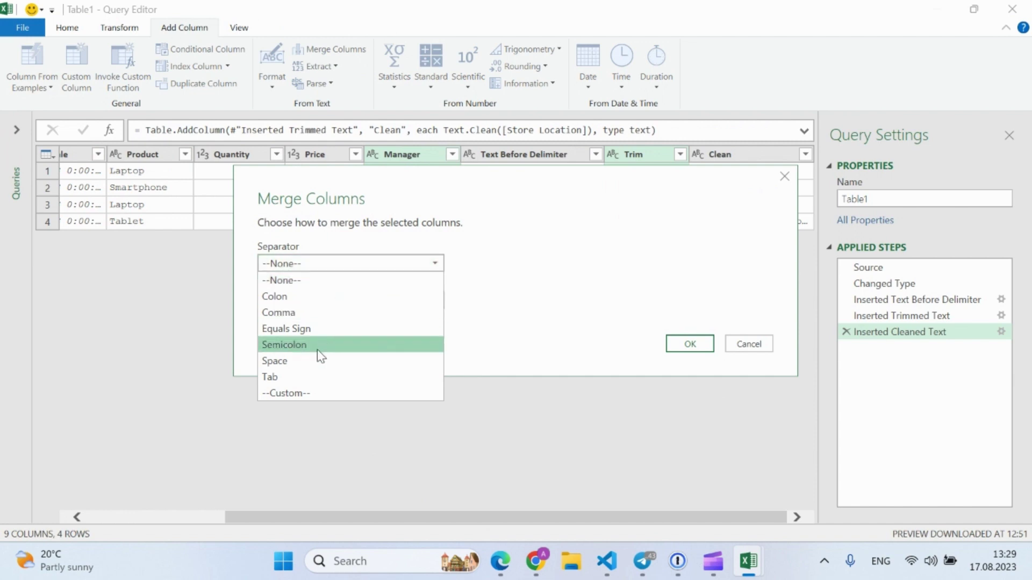
{"action": "left_click", "coordinate": [301, 314]}
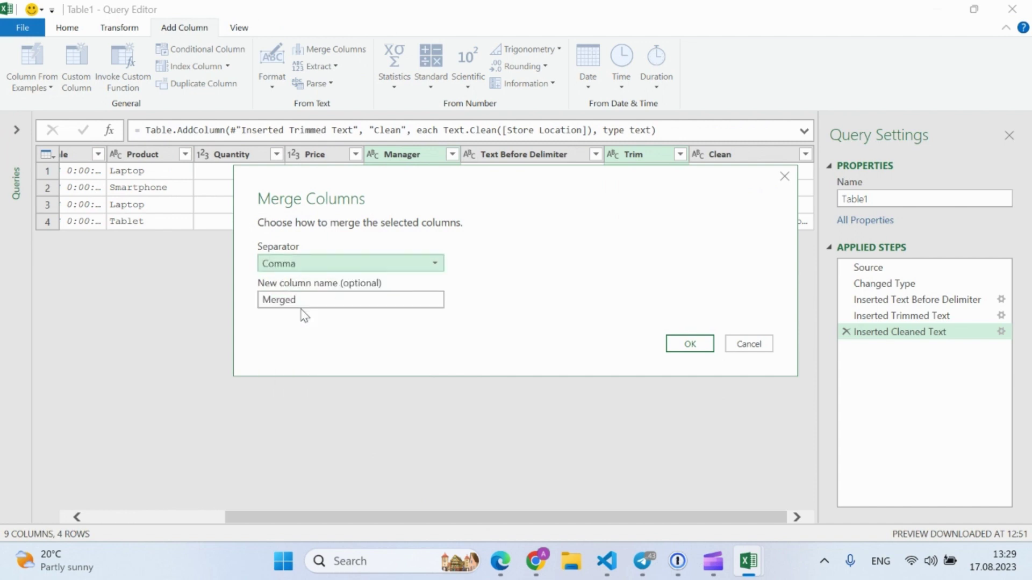
{"action": "left_click", "coordinate": [268, 300]}
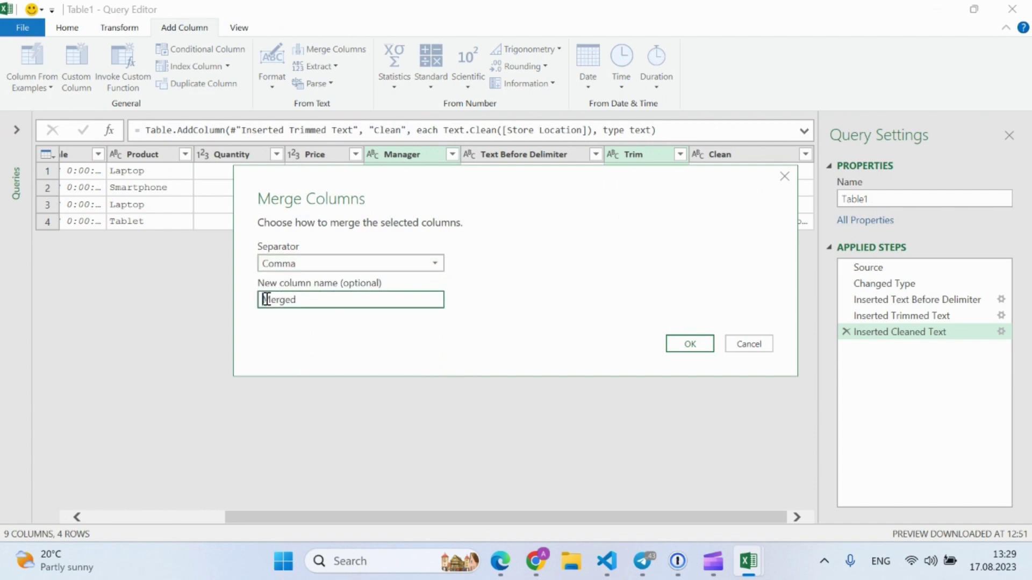
{"action": "left_click", "coordinate": [697, 347]}
{"action": "left_click_drag", "start_coordinate": [676, 511], "coordinate": [777, 517]}
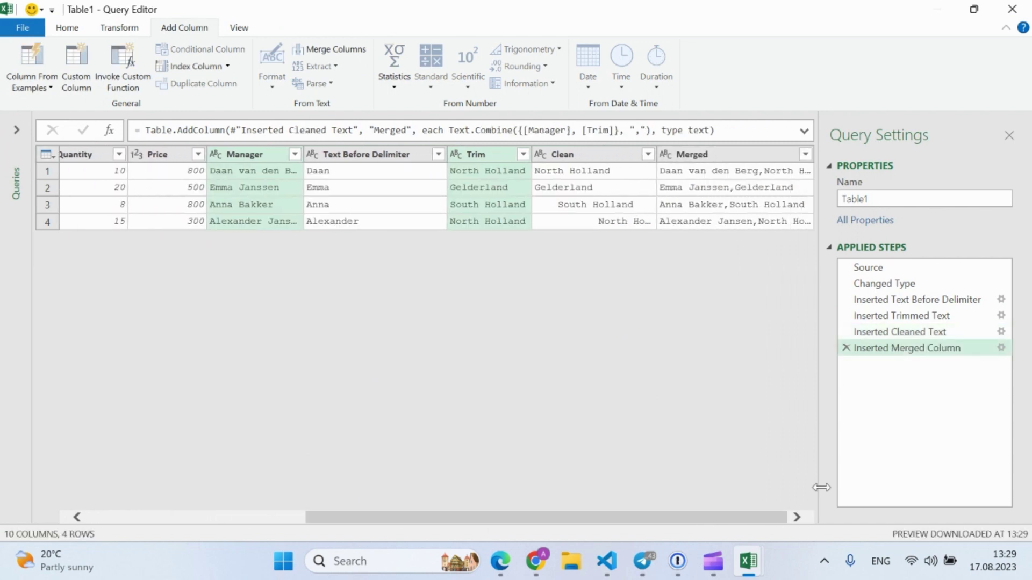
- Start a Multiply calculation on the Price column for a new column
{"action": "left_click", "coordinate": [709, 154]}
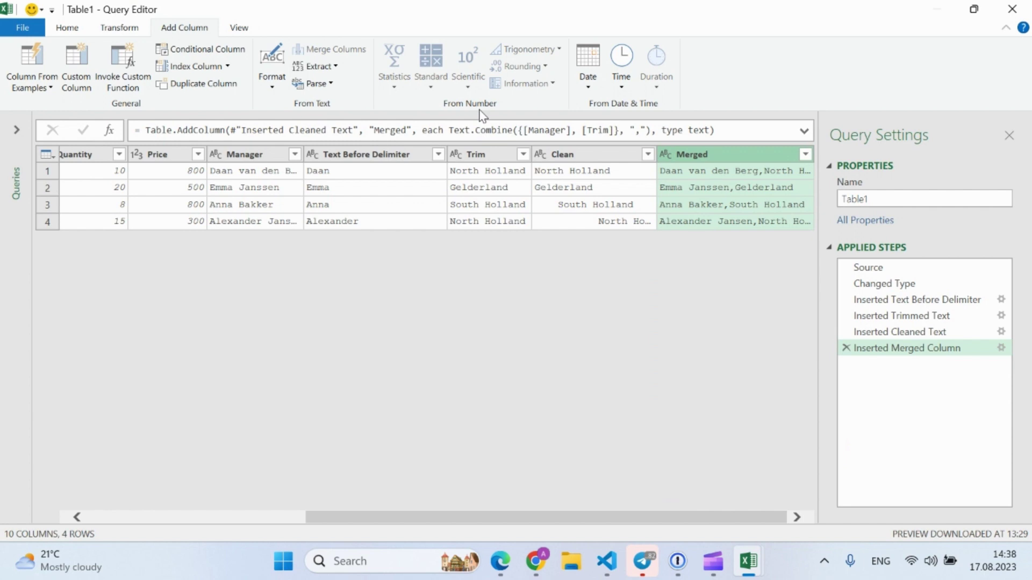
{"action": "left_click", "coordinate": [172, 156]}
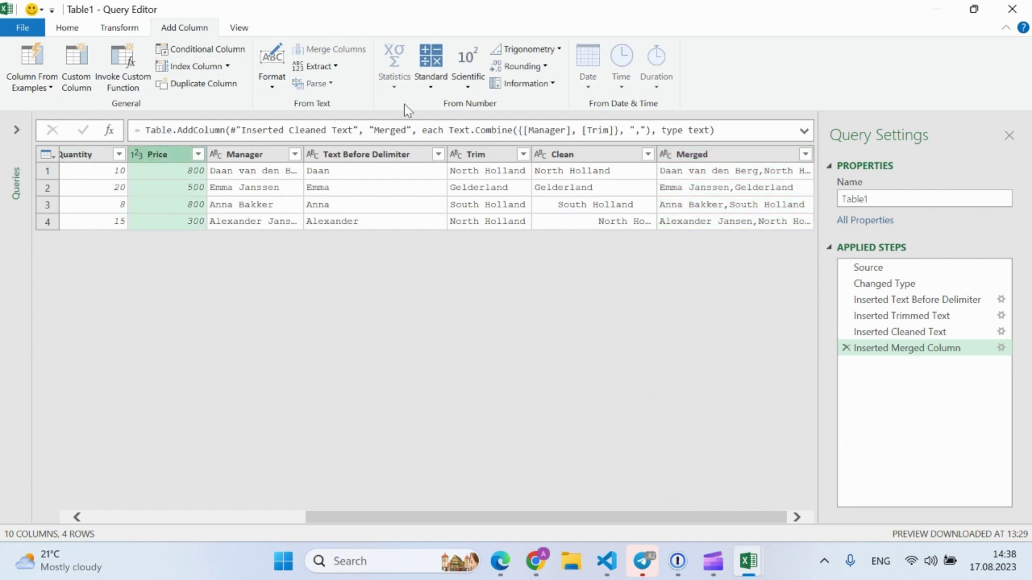
{"action": "left_click", "coordinate": [431, 86]}
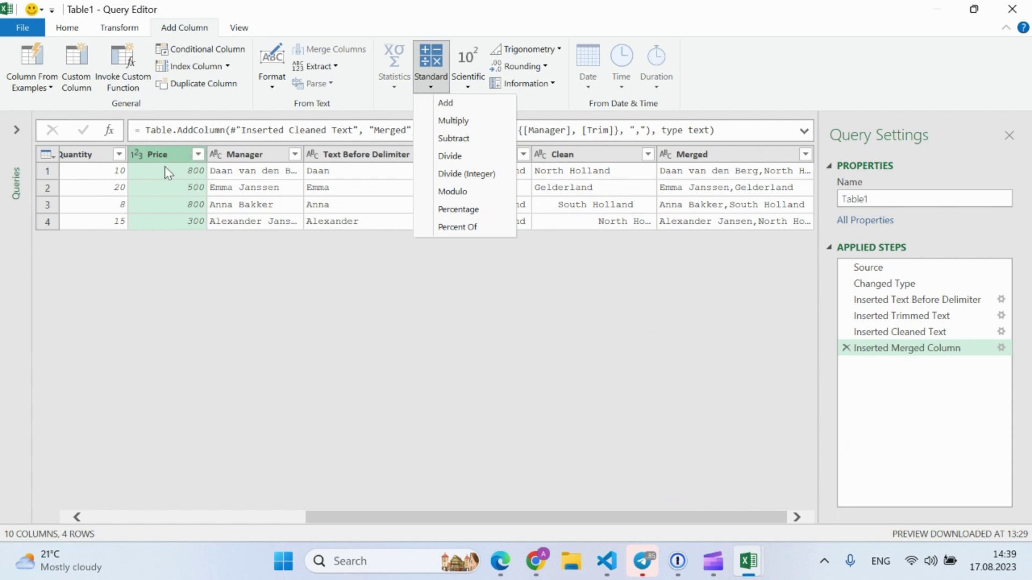
{"action": "left_click", "coordinate": [467, 126]}
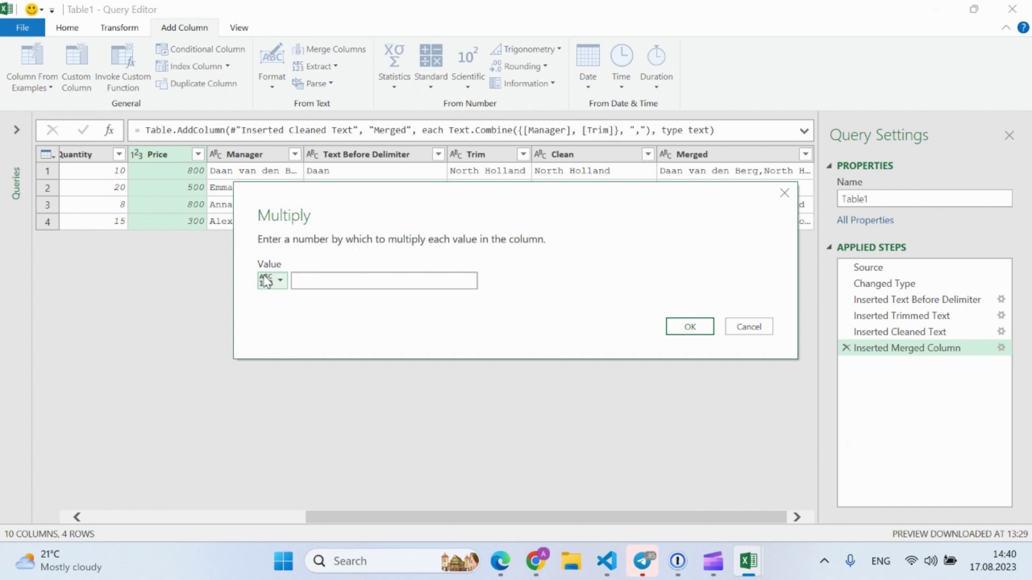
{"action": "left_click", "coordinate": [329, 277]}
{"action": "type", "text": "1000"}
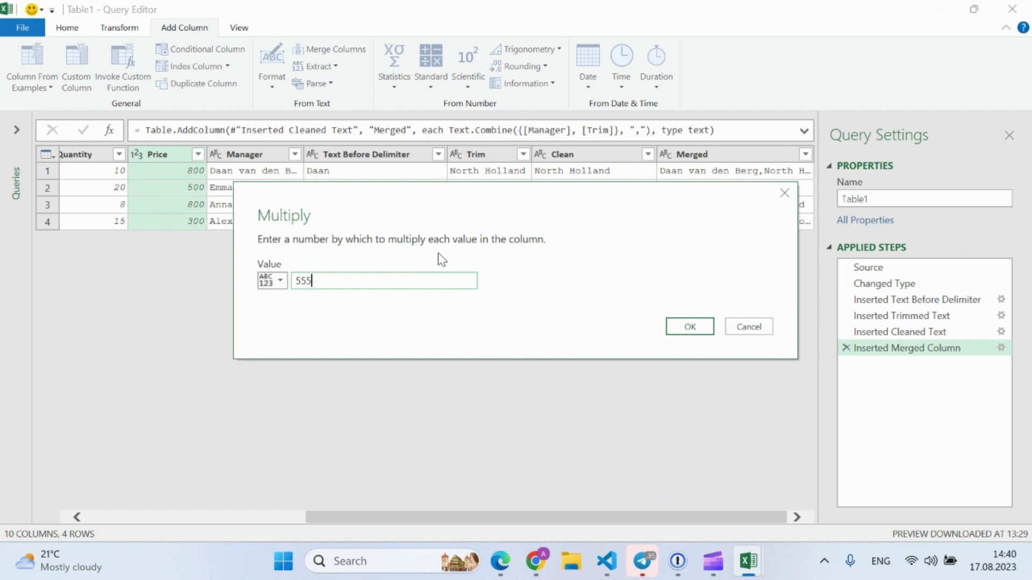
{"action": "key", "text": "BackSpace"}
{"action": "key", "text": "BackSpace"}
{"action": "key", "text": "BackSpace"}
{"action": "key", "text": "BackSpace"}
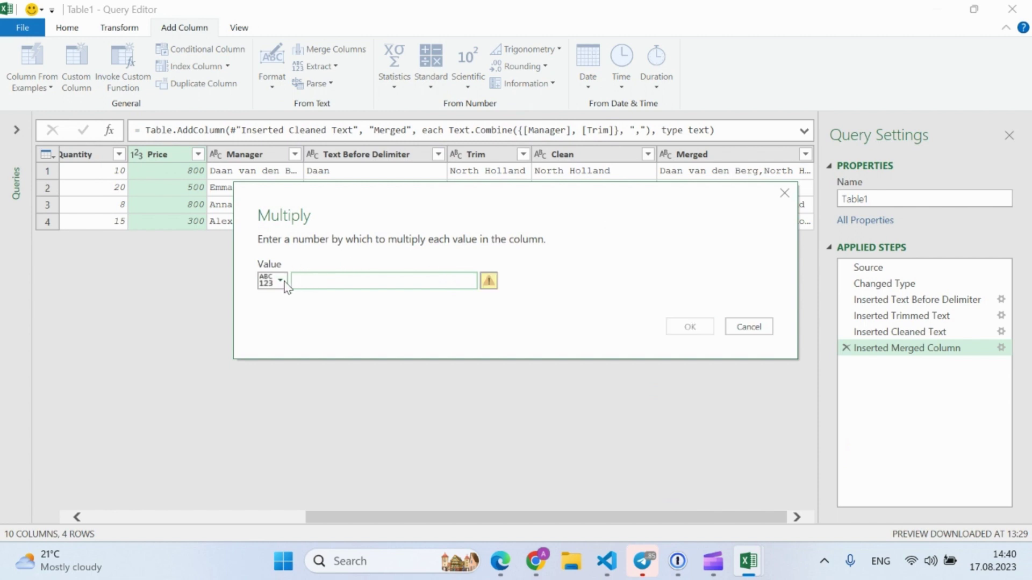
- Use the values of the Quantity column as the multiplier for Price and add the resulting column
{"action": "left_click", "coordinate": [280, 281]}
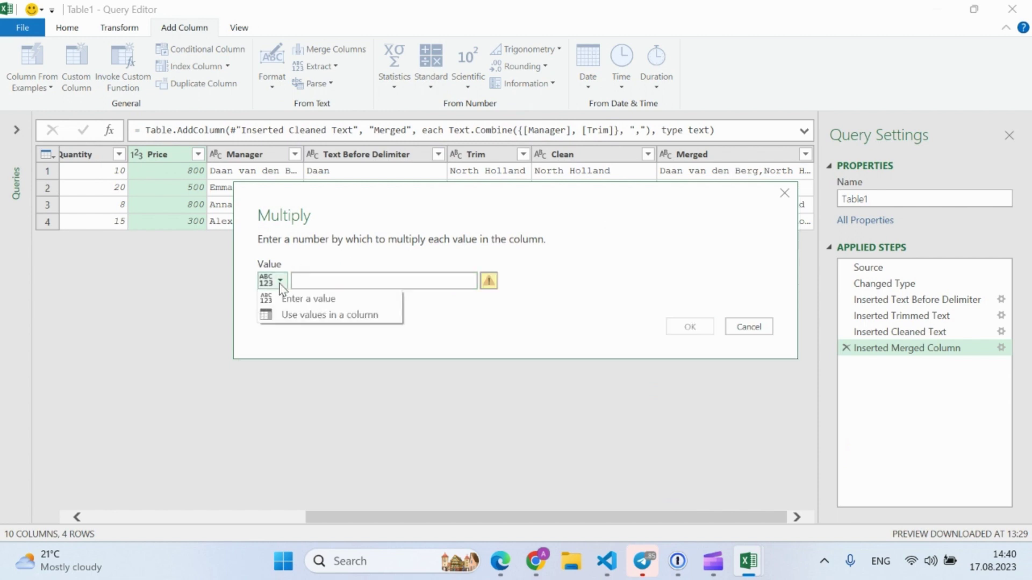
{"action": "left_click", "coordinate": [313, 315]}
{"action": "left_click", "coordinate": [352, 281]}
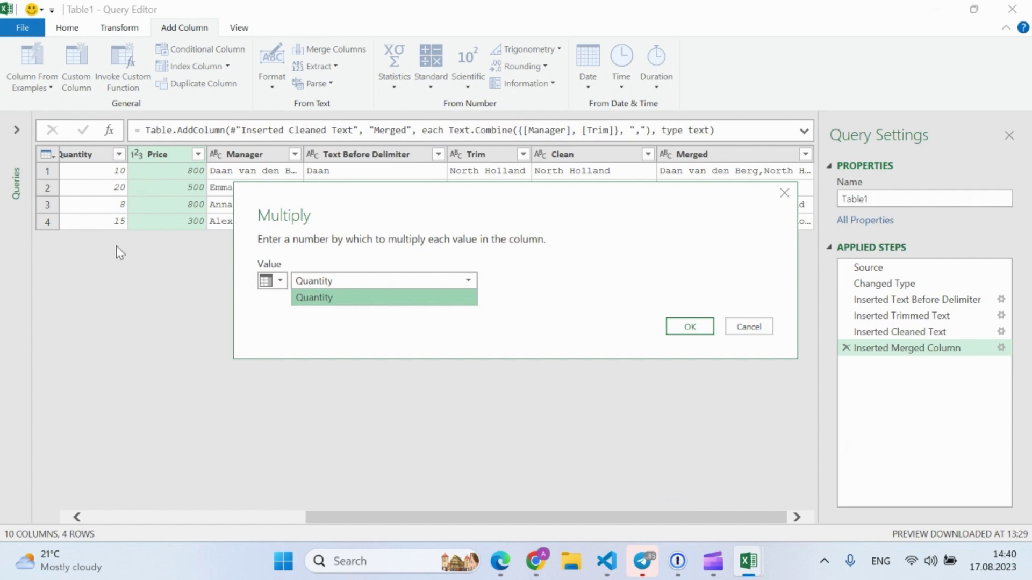
{"action": "left_click", "coordinate": [337, 300]}
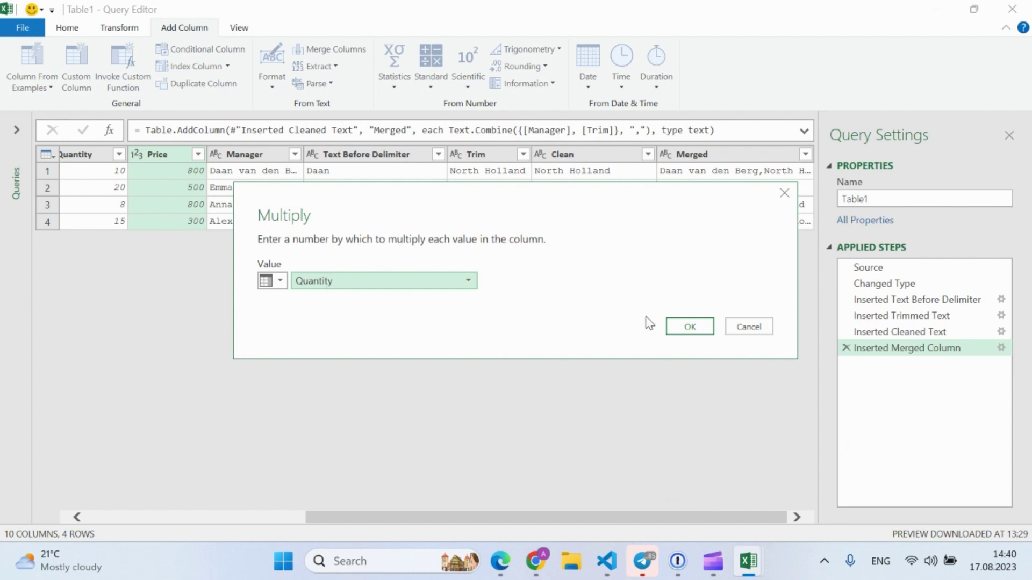
{"action": "left_click", "coordinate": [688, 326]}
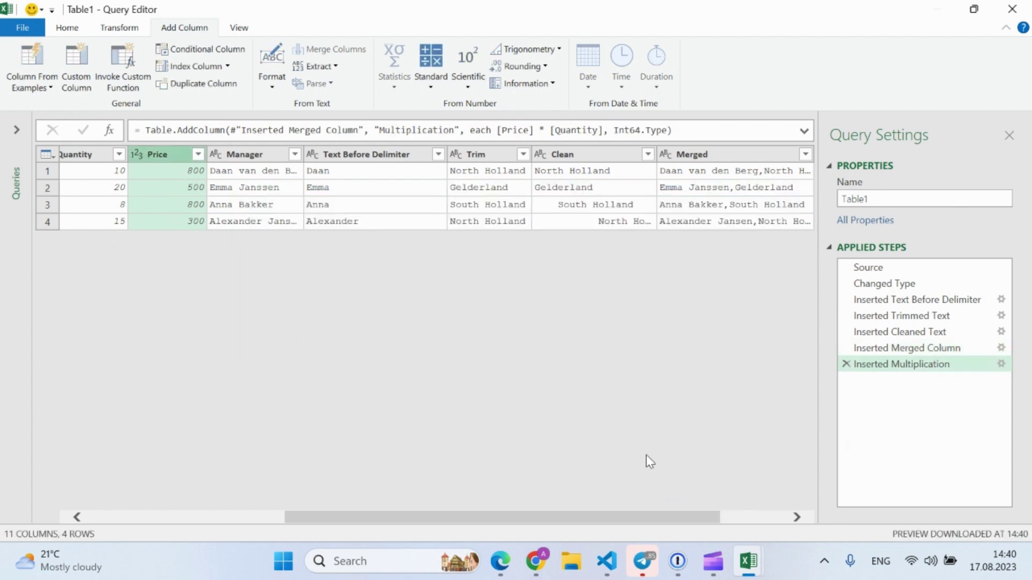
{"action": "left_click_drag", "start_coordinate": [613, 520], "coordinate": [753, 519]}
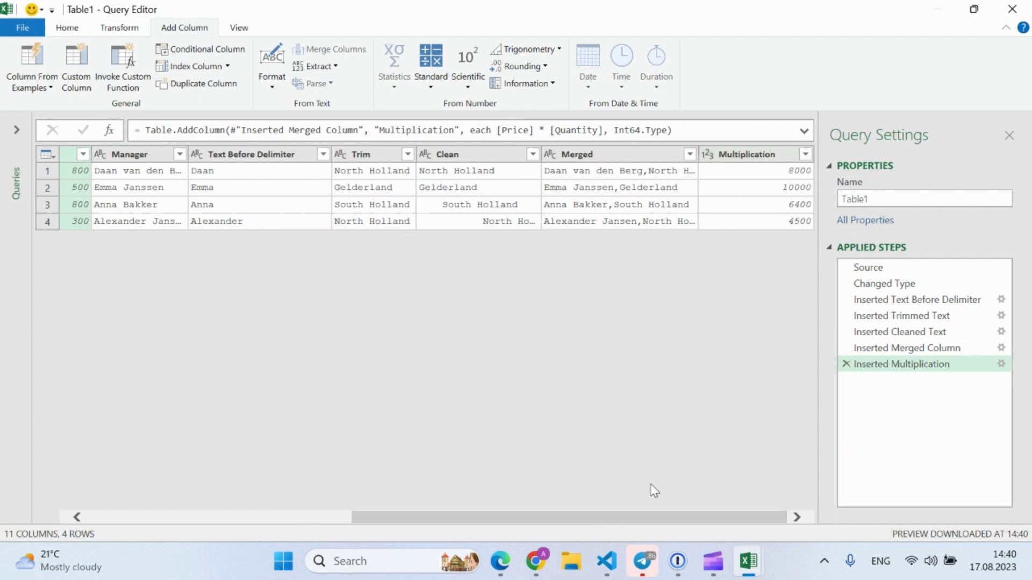
{"action": "left_click_drag", "start_coordinate": [645, 519], "coordinate": [714, 503]}
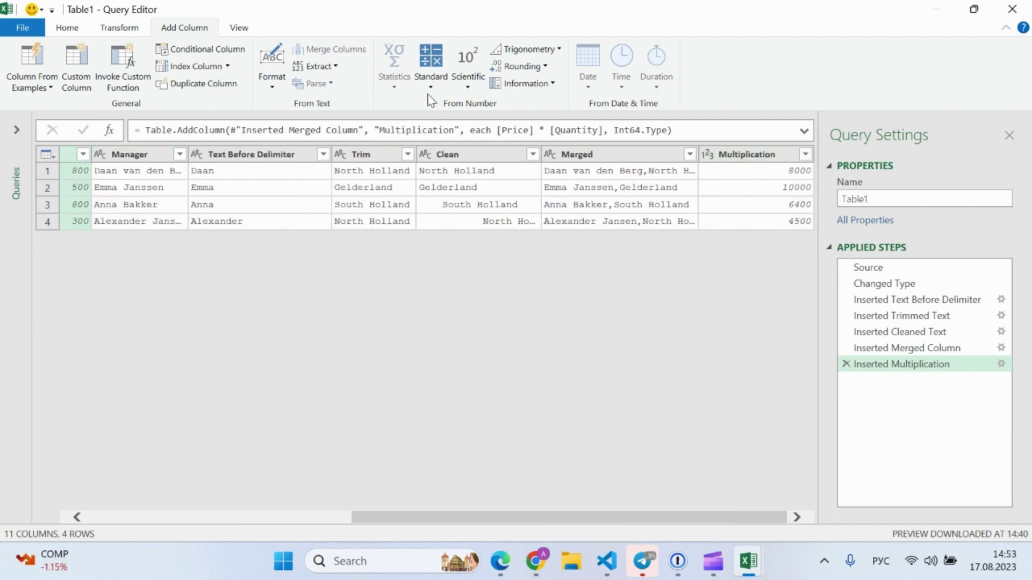
- Add a Modulo column holding the remainder of each Quantity value divided by 2, and compare it with Quantity
{"action": "left_click", "coordinate": [430, 85]}
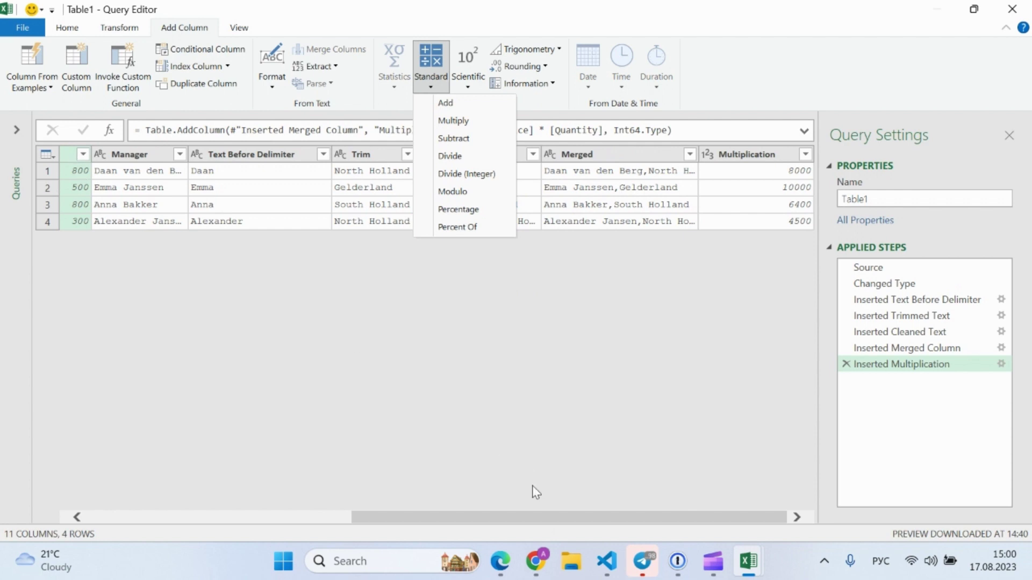
{"action": "left_click", "coordinate": [532, 520]}
{"action": "left_click_drag", "start_coordinate": [532, 524], "coordinate": [440, 522]}
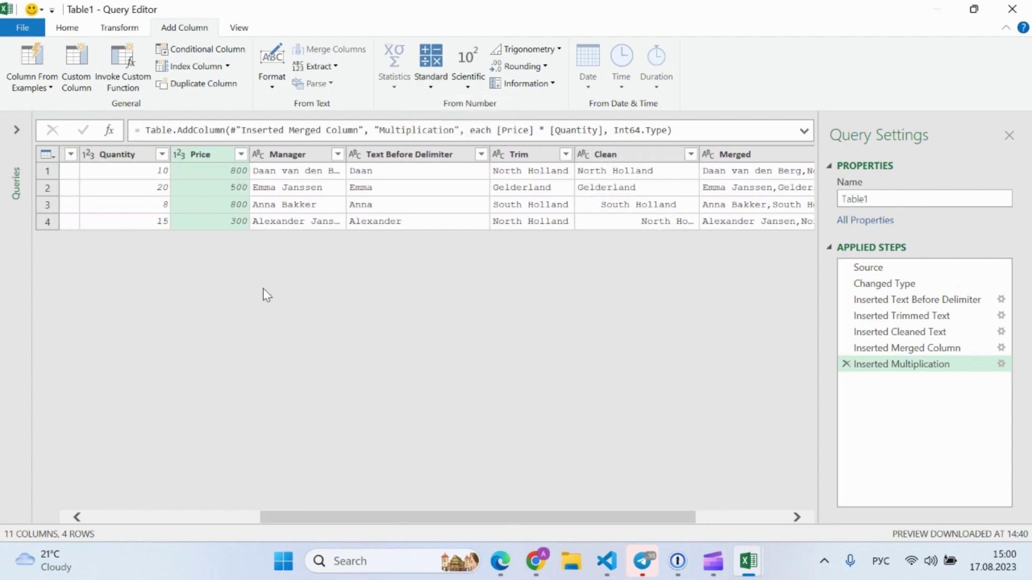
{"action": "left_click", "coordinate": [123, 155]}
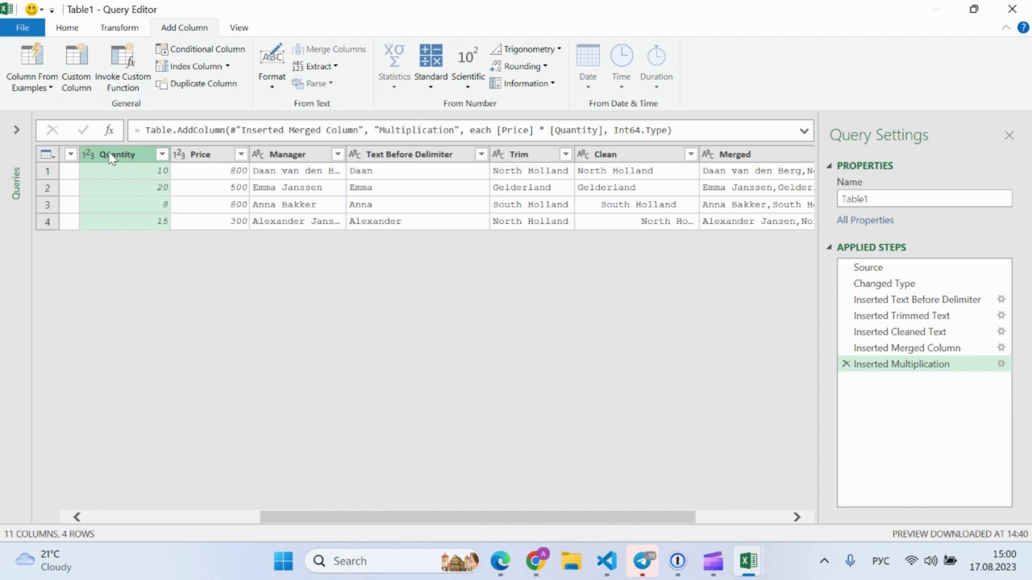
{"action": "left_click", "coordinate": [430, 88]}
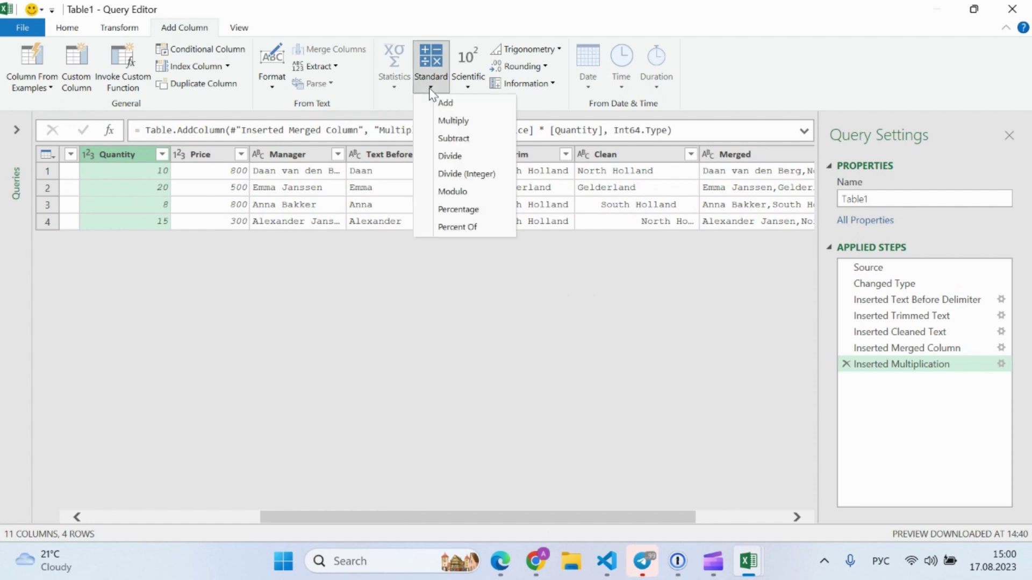
{"action": "left_click", "coordinate": [472, 192]}
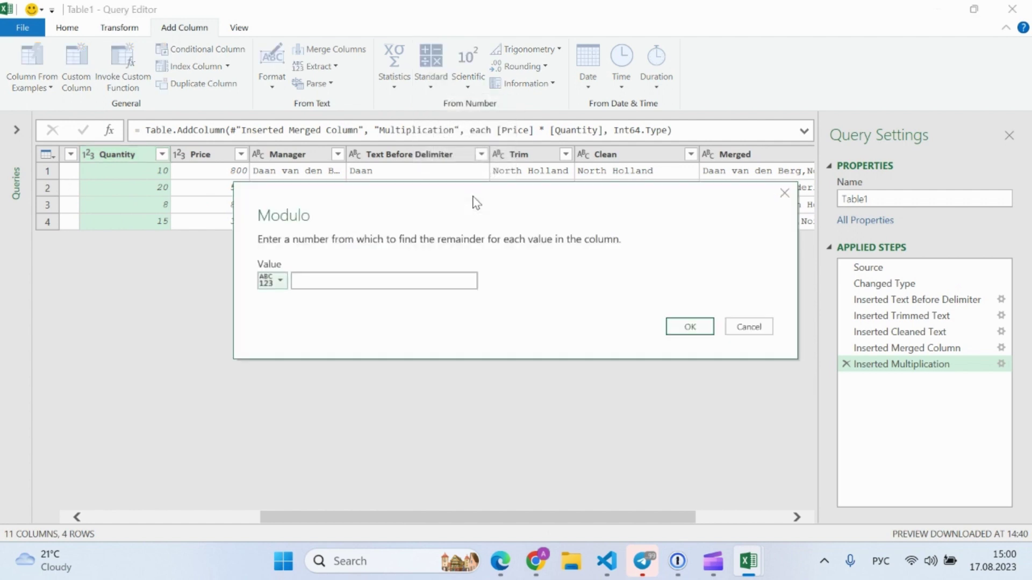
{"action": "left_click", "coordinate": [310, 280]}
{"action": "type", "text": "2"}
{"action": "left_click", "coordinate": [691, 327]}
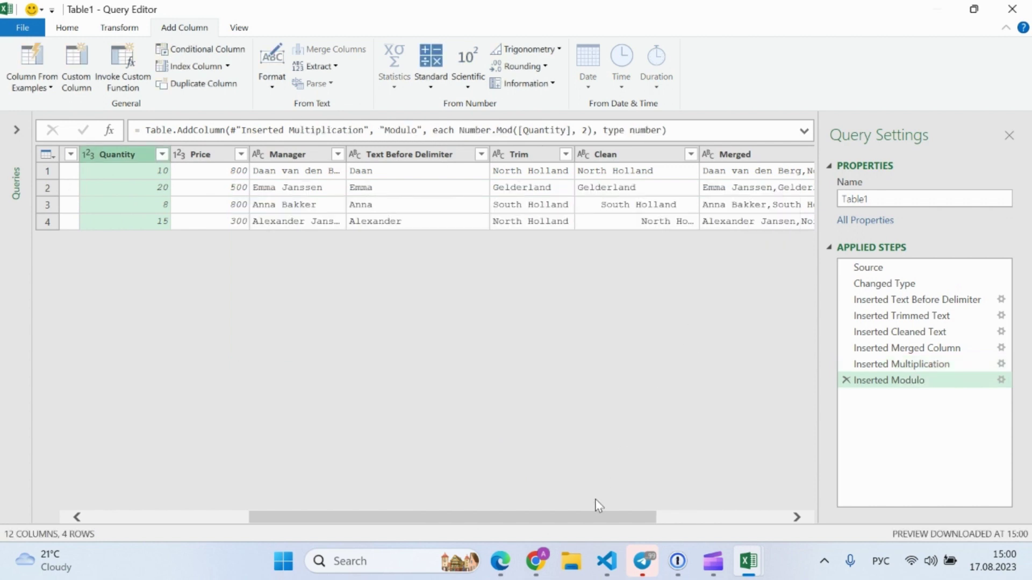
{"action": "left_click_drag", "start_coordinate": [594, 517], "coordinate": [475, 530]}
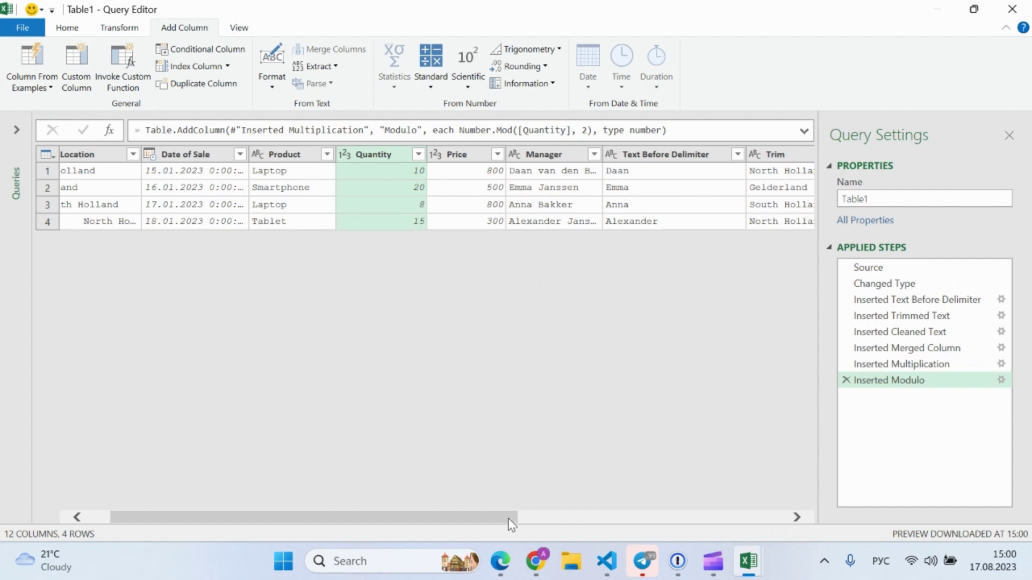
{"action": "left_click_drag", "start_coordinate": [508, 519], "coordinate": [777, 519]}
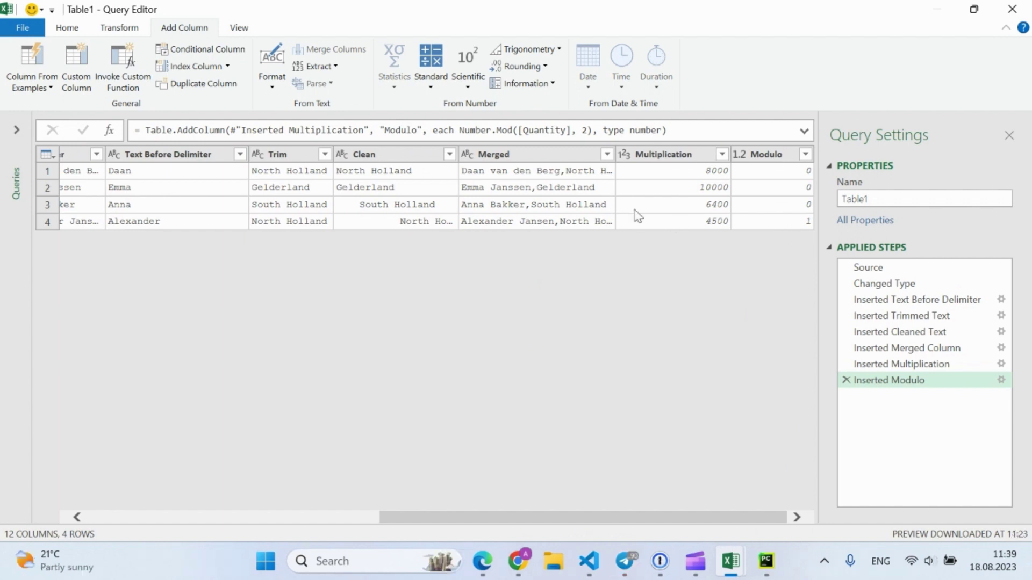
- Add a Percentage column holding 50 percent of each value in the Multiplication column
{"action": "left_click", "coordinate": [422, 89]}
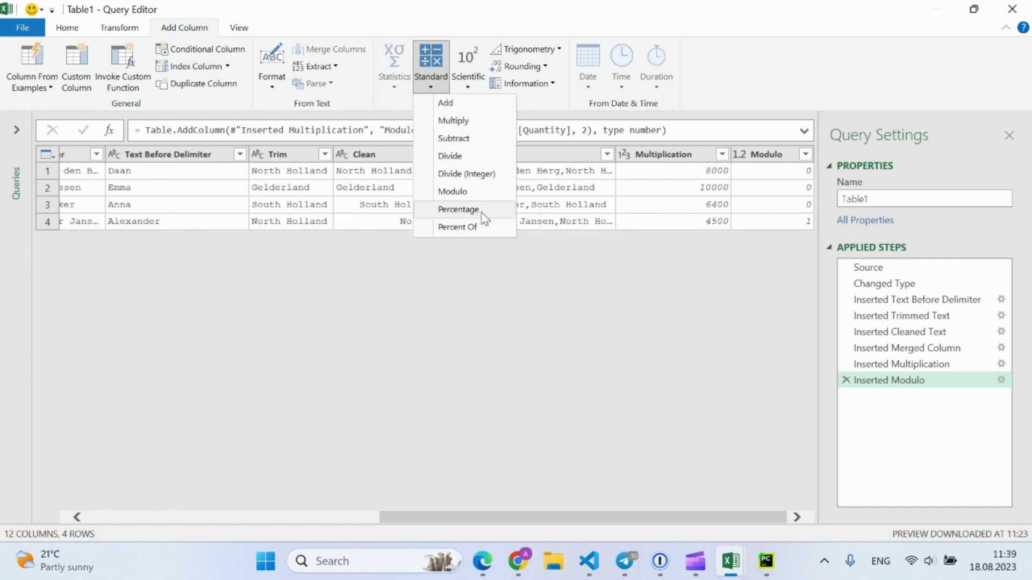
{"action": "left_click", "coordinate": [699, 158]}
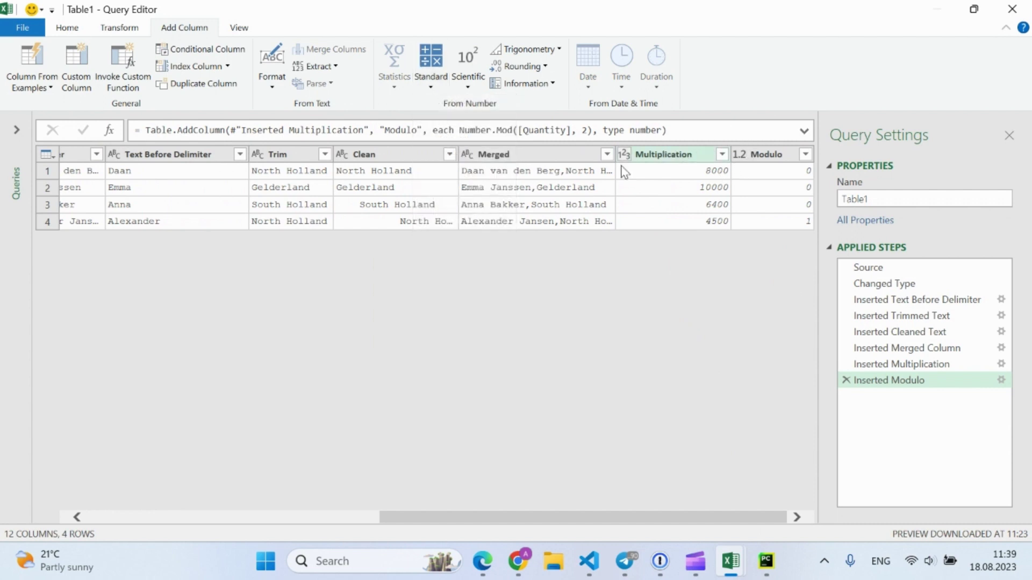
{"action": "left_click", "coordinate": [690, 156]}
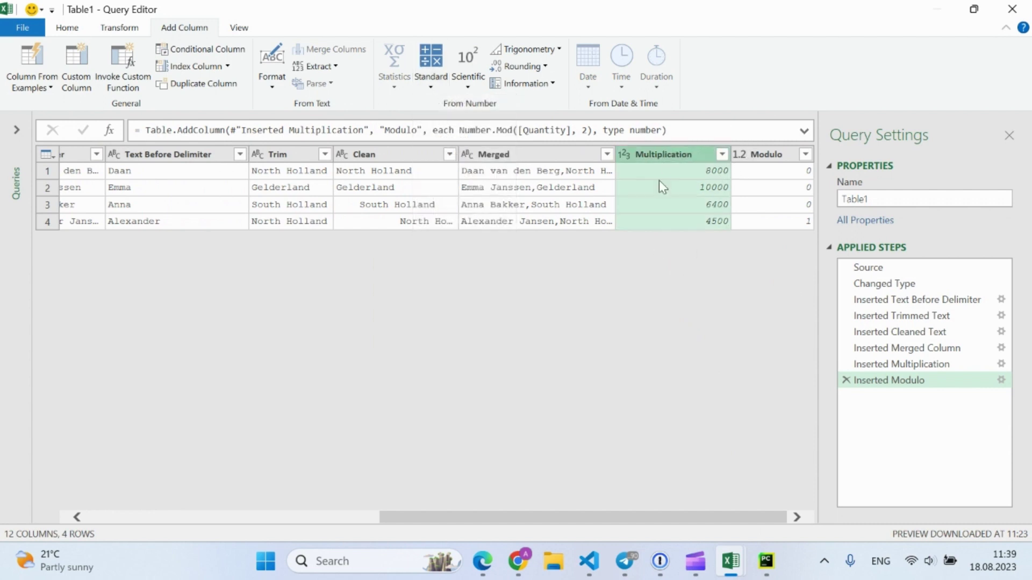
{"action": "left_click", "coordinate": [429, 88]}
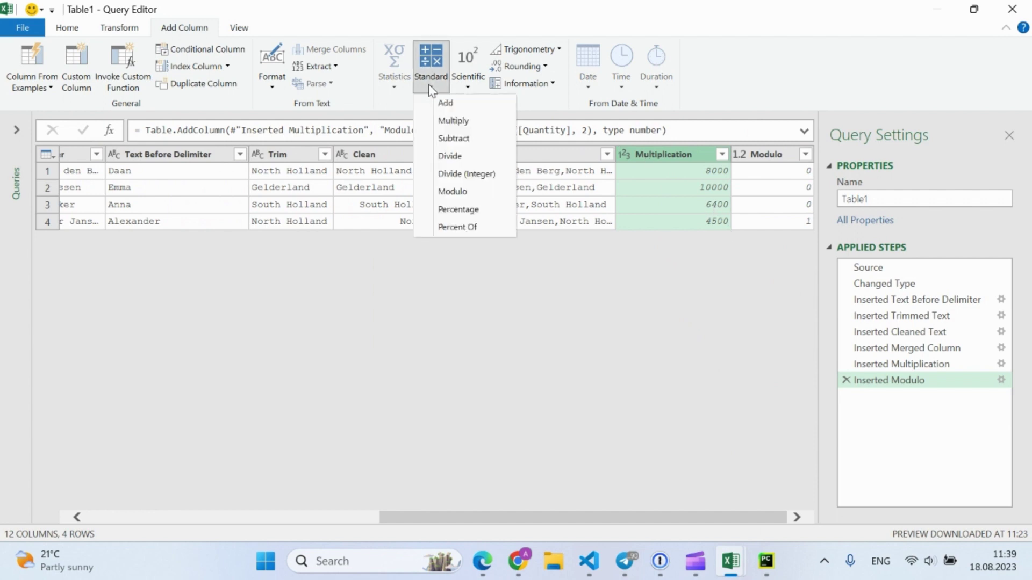
{"action": "left_click", "coordinate": [473, 209]}
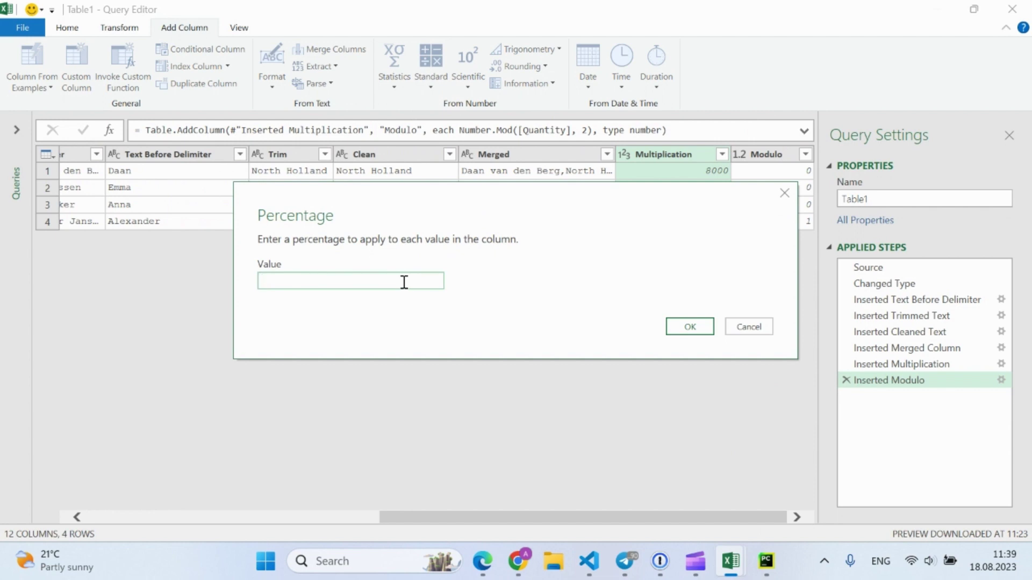
{"action": "type", "text": "50"}
{"action": "left_click", "coordinate": [689, 326]}
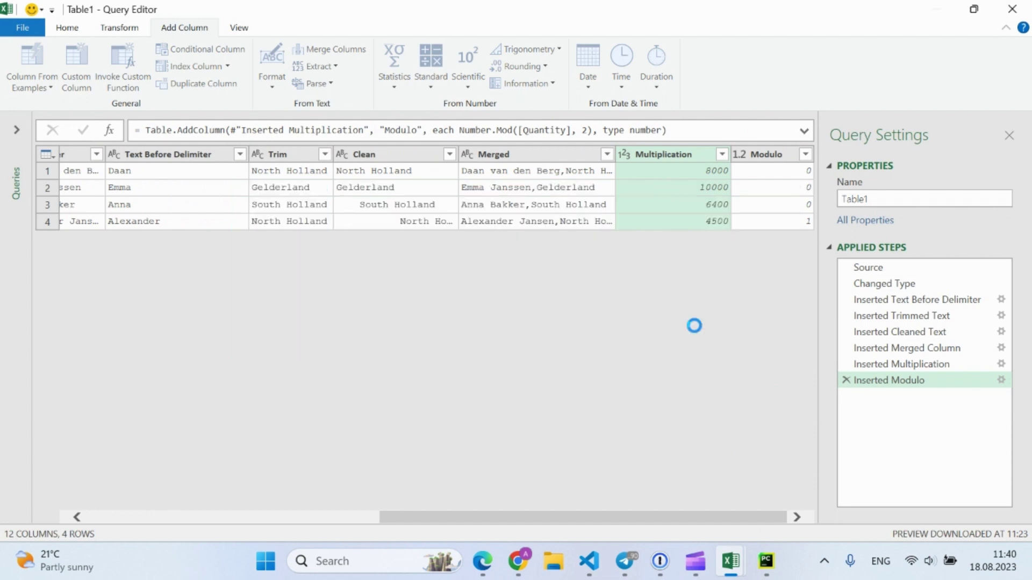
{"action": "left_click_drag", "start_coordinate": [731, 517], "coordinate": [768, 514]}
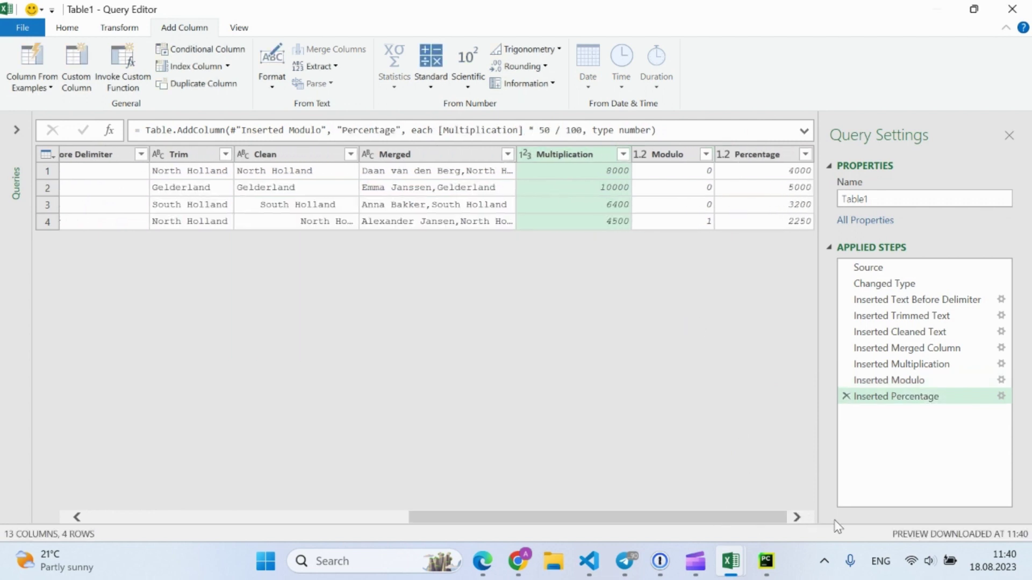
- Examine the standard, rounding, information, scientific and trigonometry calculations offered for the Percentage column, and compare them with the number tools for transforming columns
{"action": "left_click", "coordinate": [732, 156]}
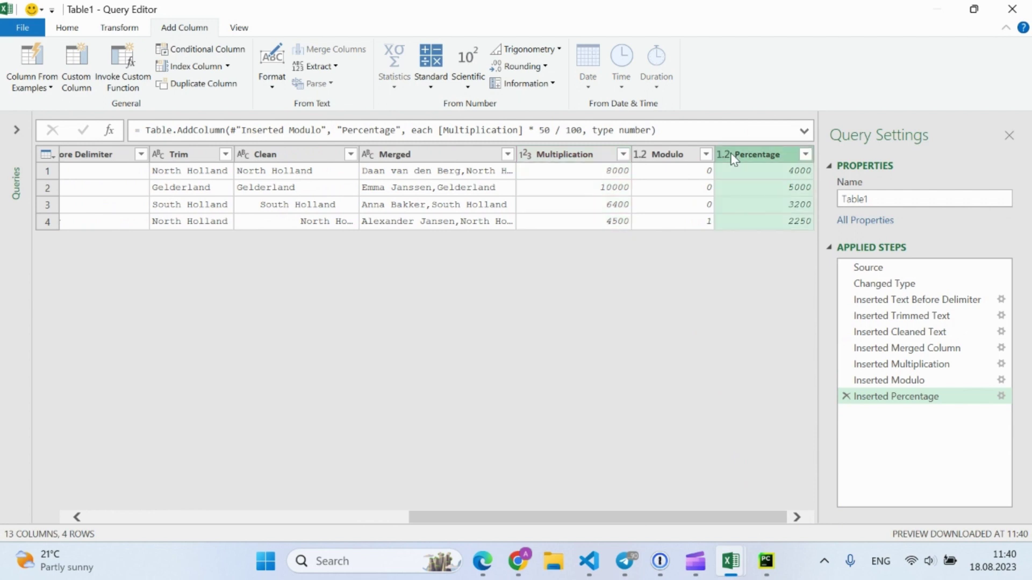
{"action": "left_click", "coordinate": [431, 80]}
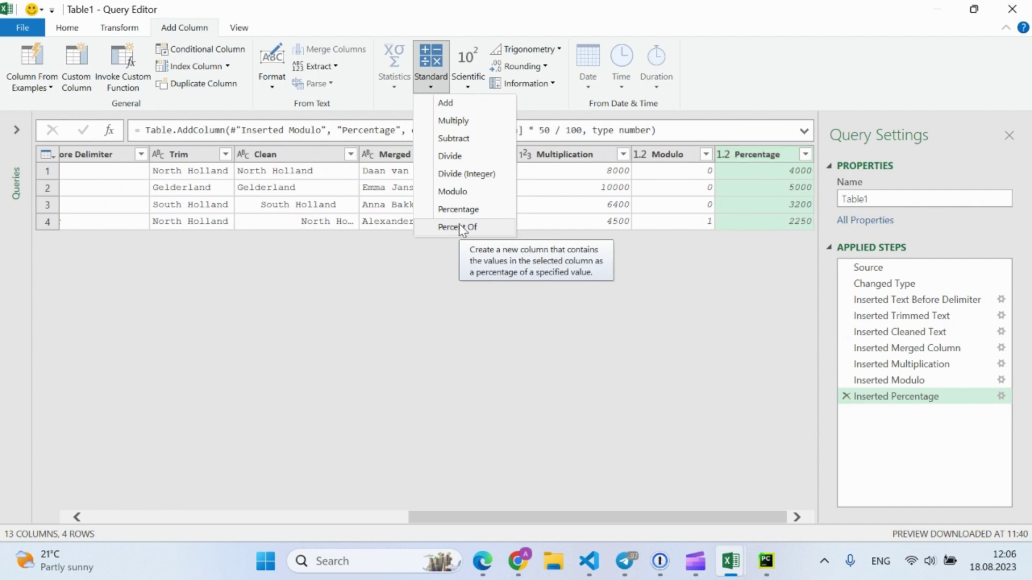
{"action": "left_click", "coordinate": [422, 274]}
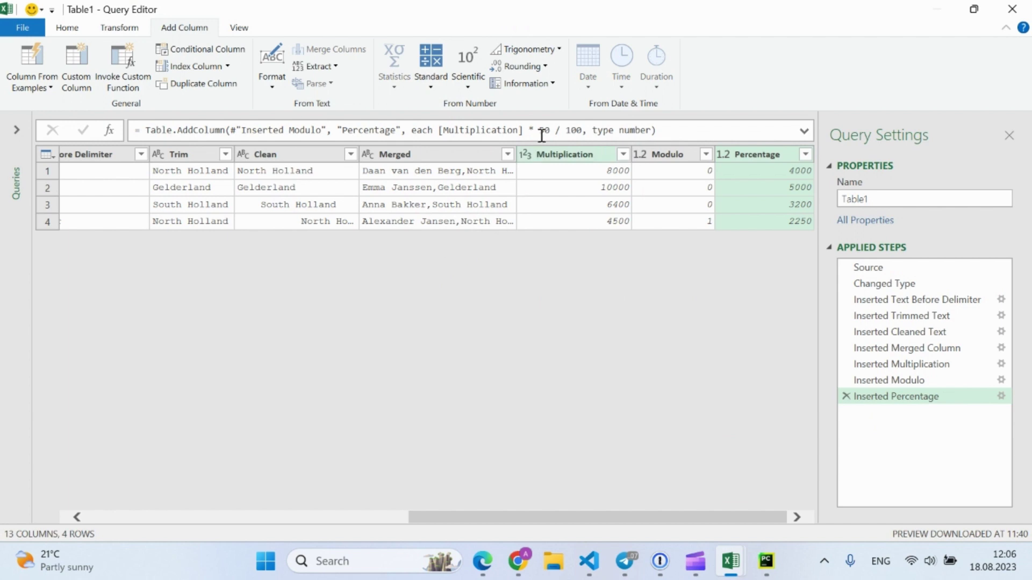
{"action": "left_click", "coordinate": [547, 68]}
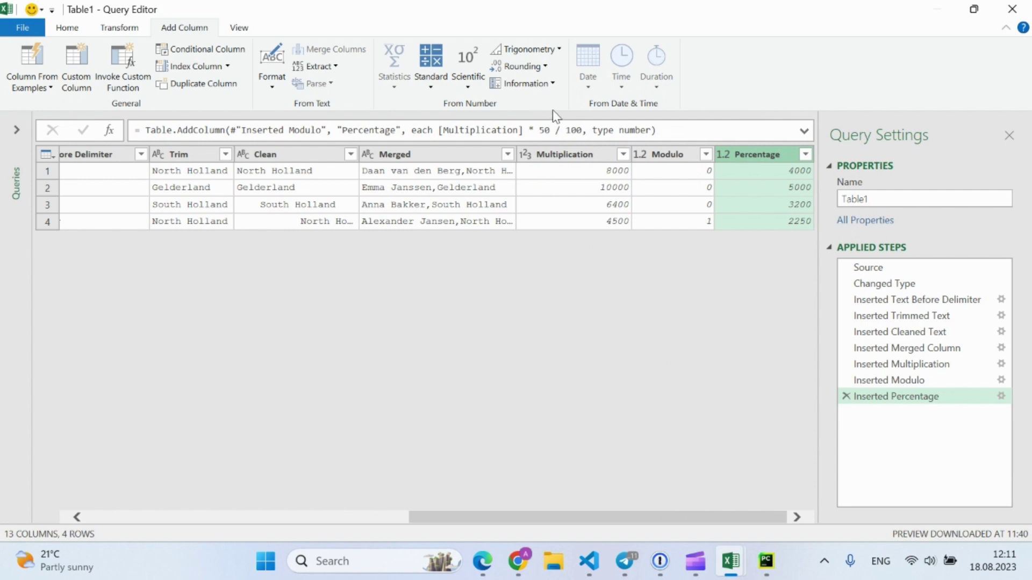
{"action": "left_click", "coordinate": [550, 85]}
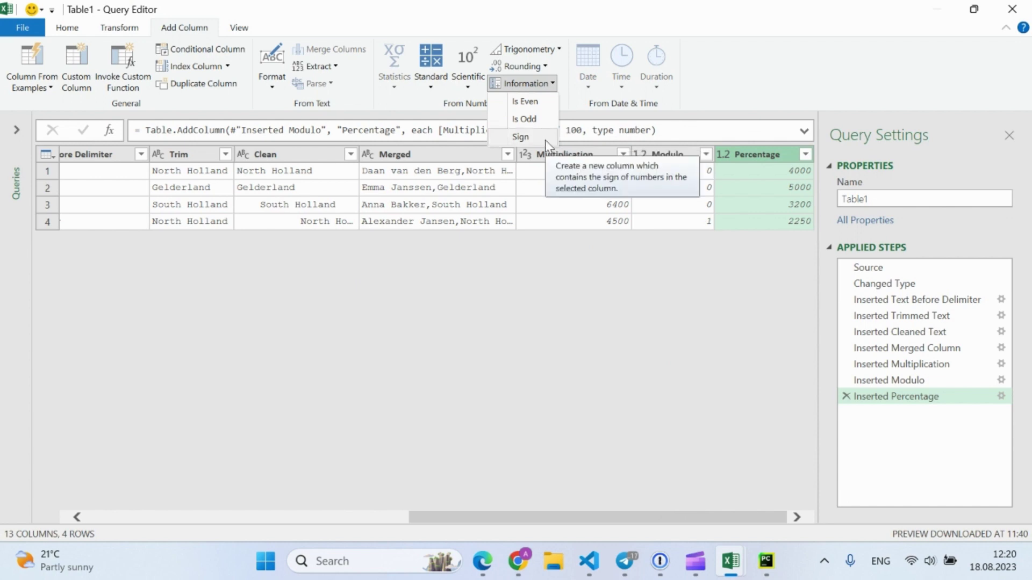
{"action": "left_click", "coordinate": [469, 86]}
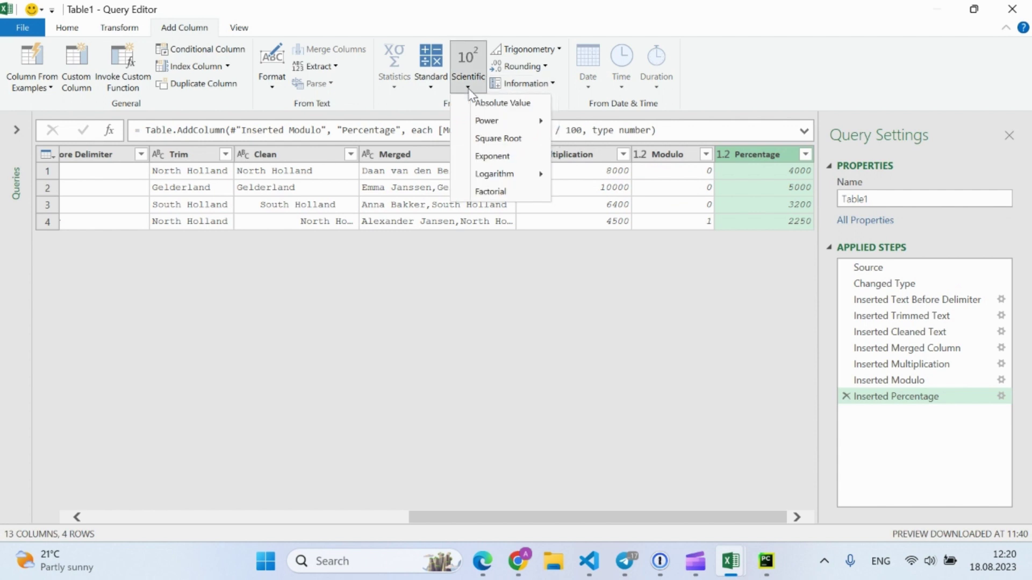
{"action": "mouse_move", "coordinate": [487, 122]}
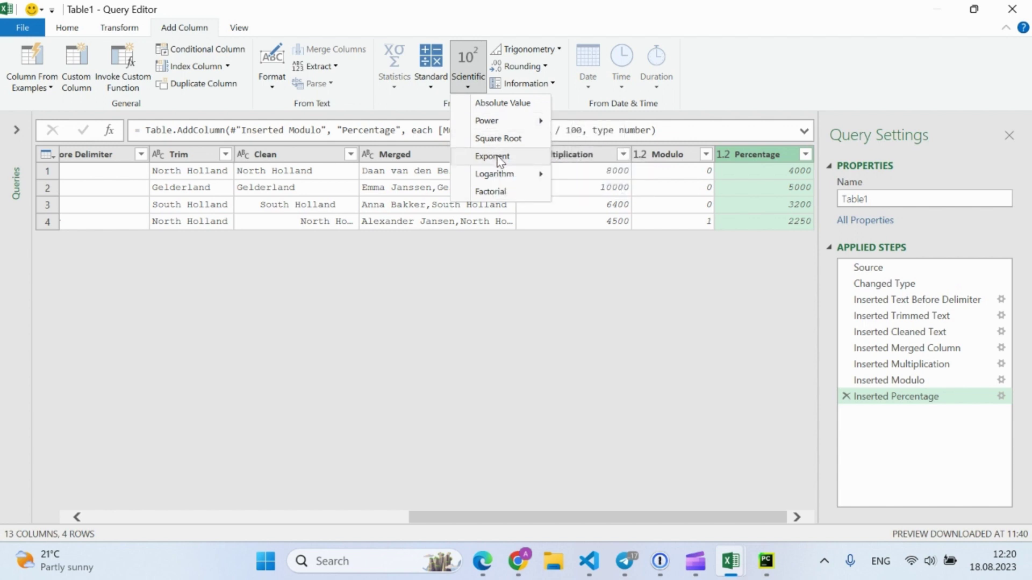
{"action": "mouse_move", "coordinate": [500, 177]}
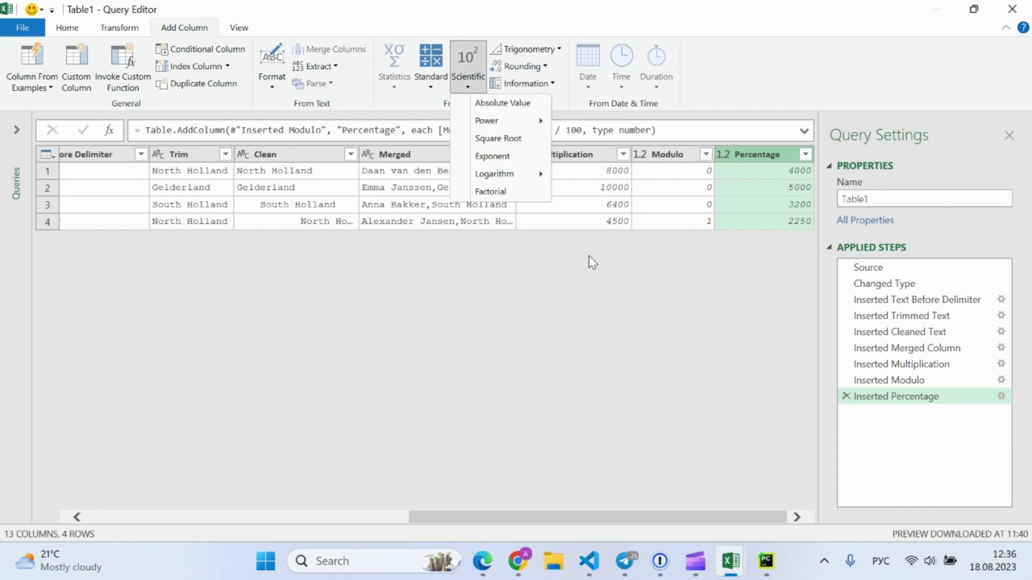
{"action": "left_click", "coordinate": [561, 50]}
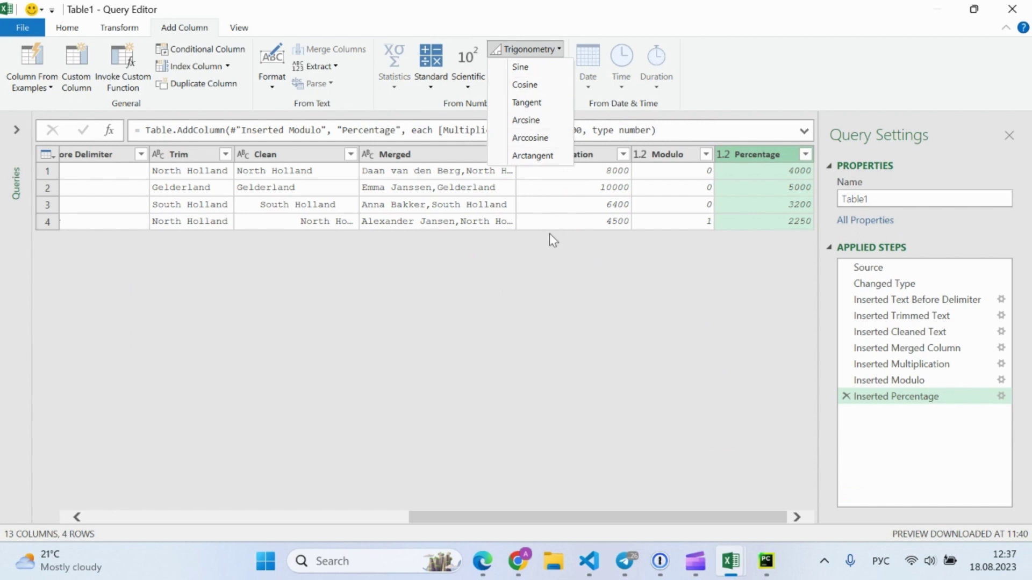
{"action": "left_click", "coordinate": [554, 312]}
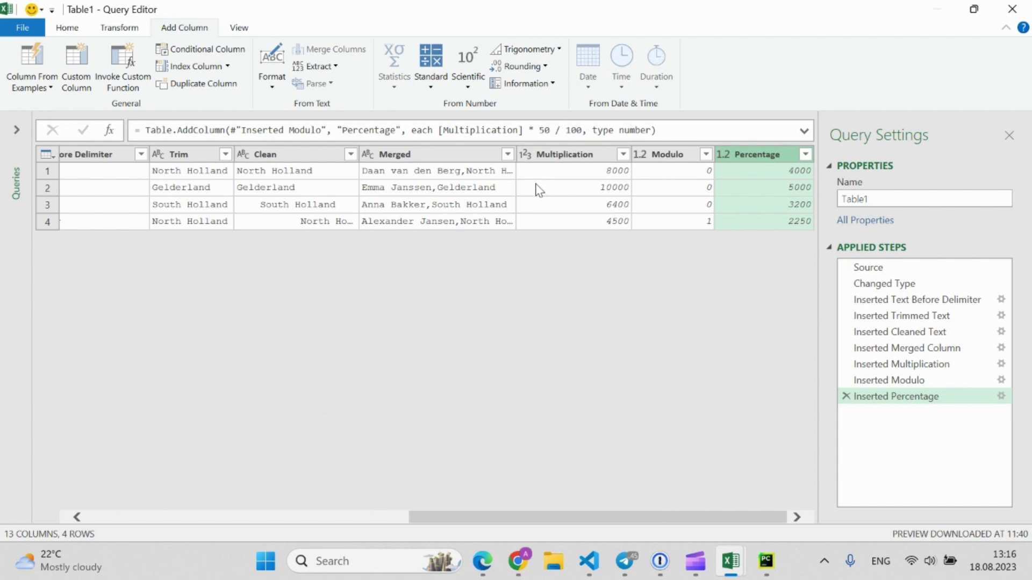
{"action": "left_click", "coordinate": [119, 28]}
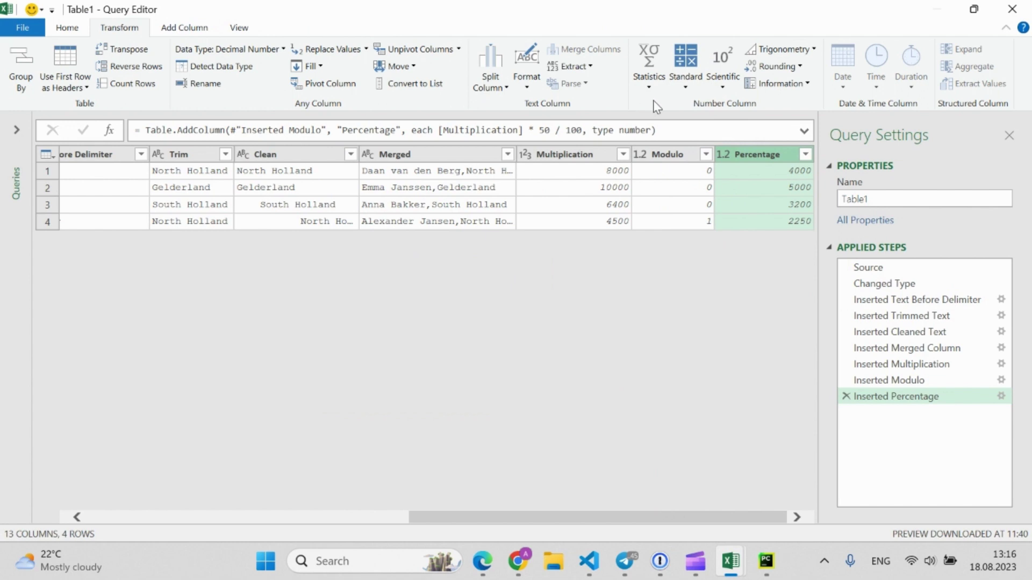
{"action": "left_click", "coordinate": [206, 28]}
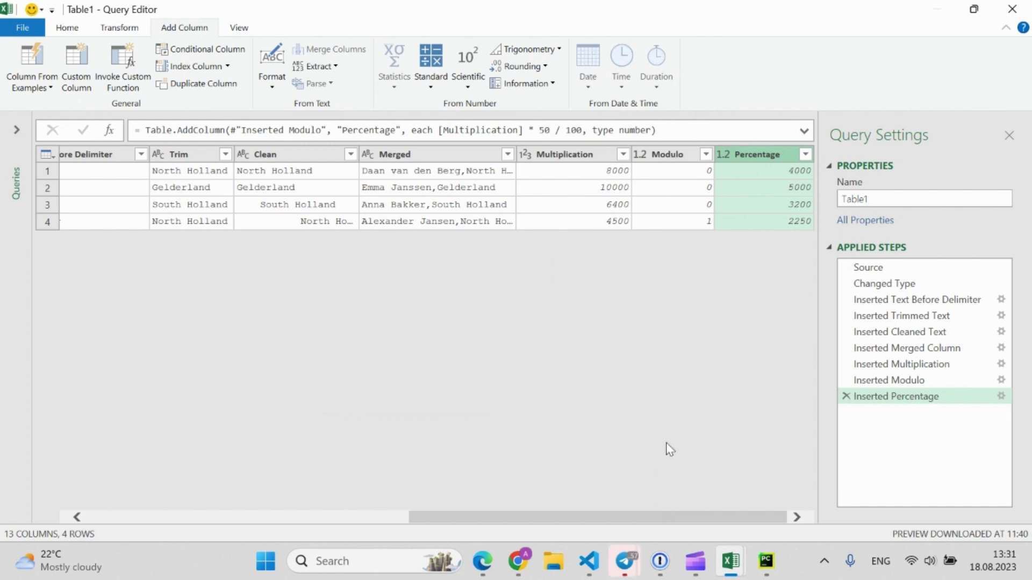
- Examine the date and time calculations offered for the Date of Sale column, and the data types it can be given
{"action": "left_click_drag", "start_coordinate": [654, 518], "coordinate": [190, 510]}
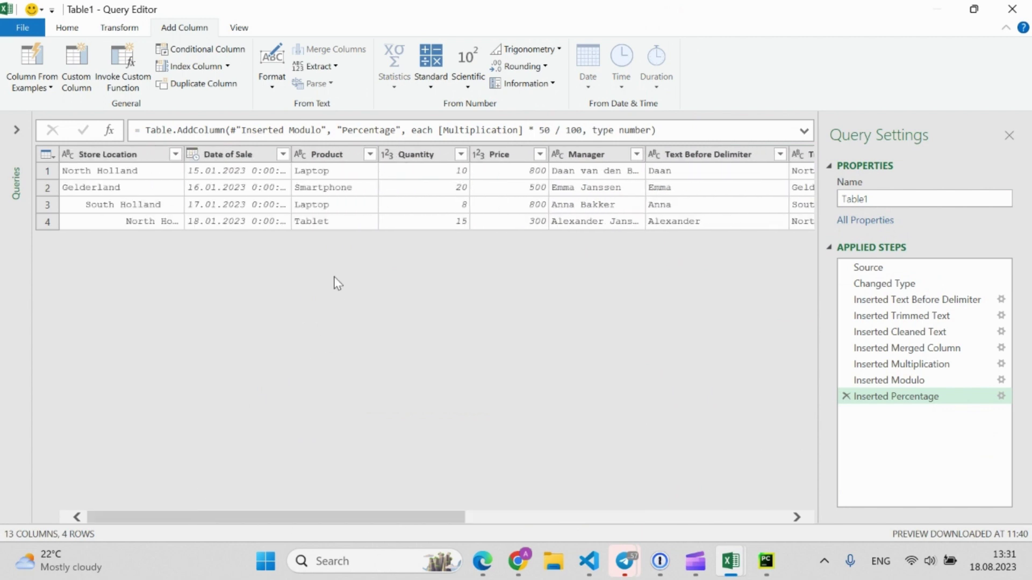
{"action": "left_click", "coordinate": [231, 154]}
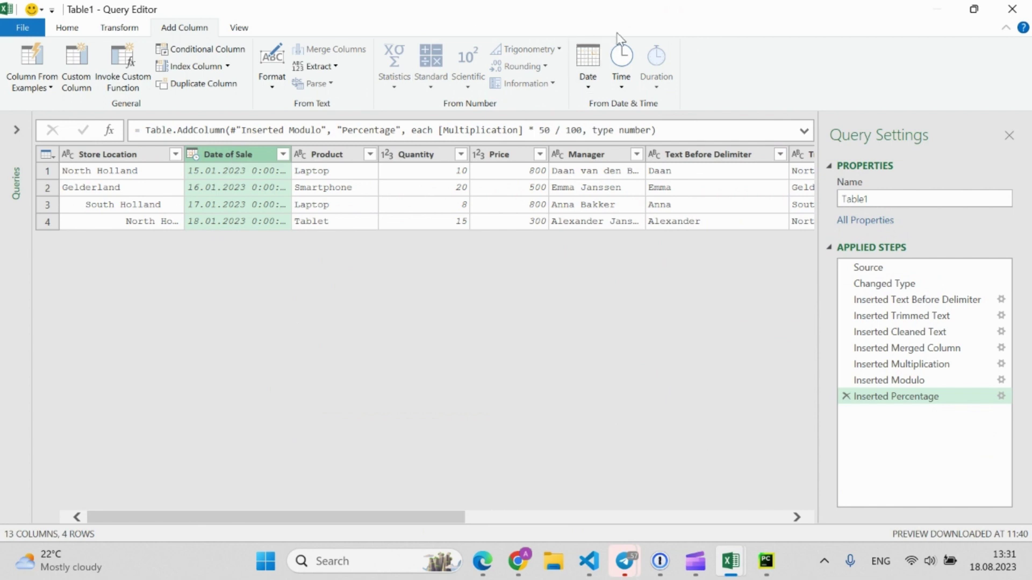
{"action": "left_click", "coordinate": [589, 88]}
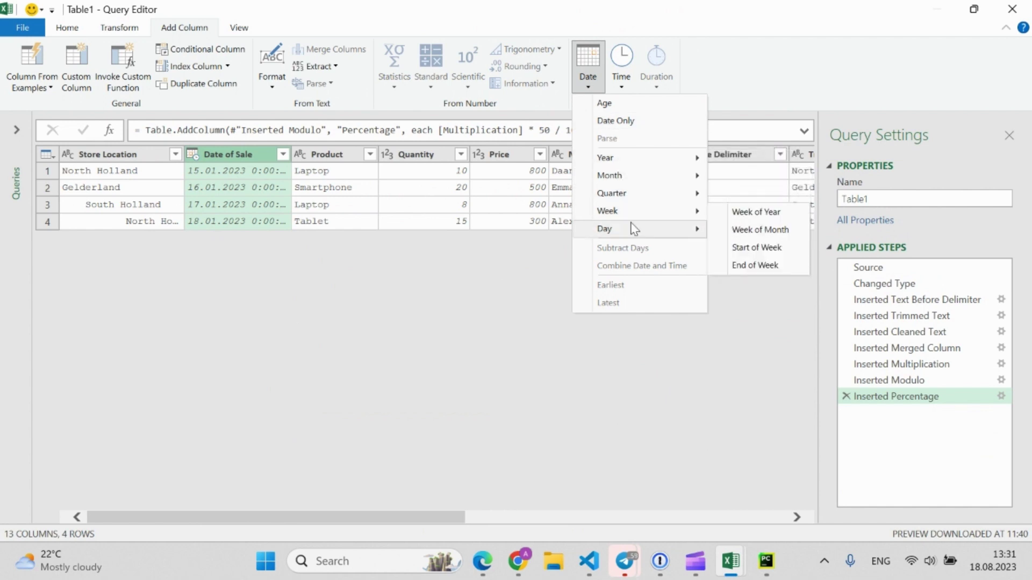
{"action": "mouse_move", "coordinate": [635, 231]}
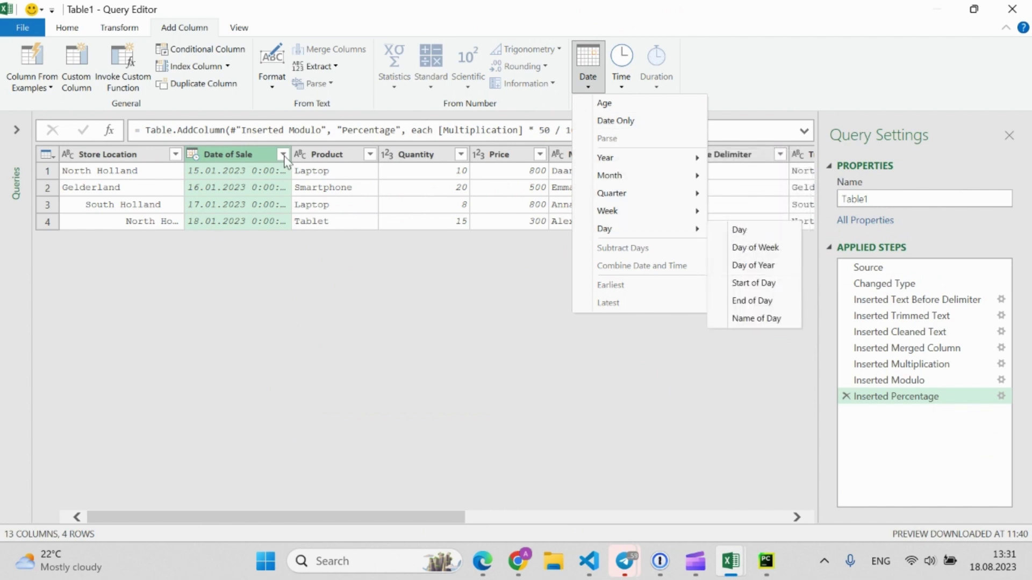
{"action": "mouse_move", "coordinate": [660, 179]}
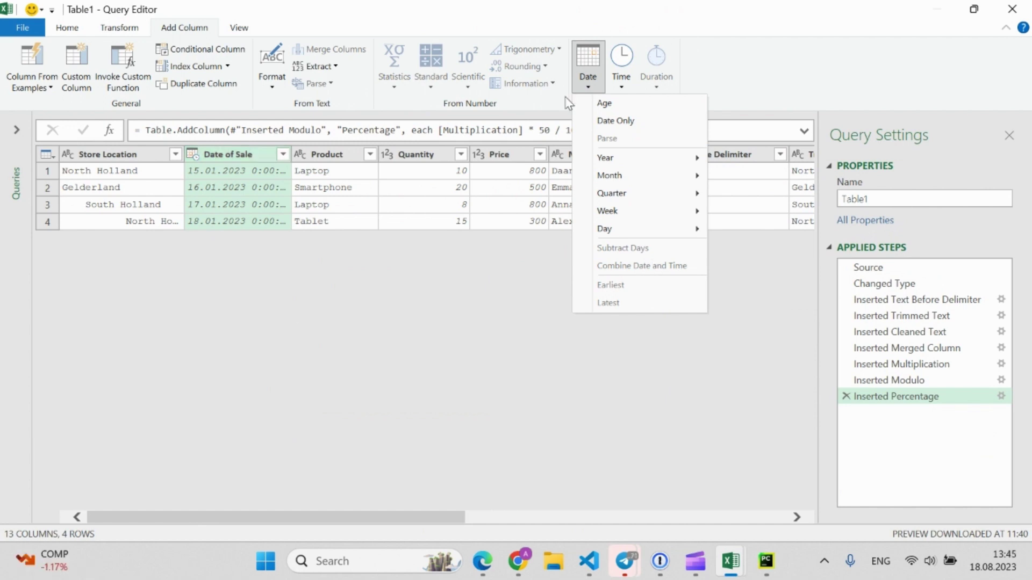
{"action": "left_click", "coordinate": [622, 91]}
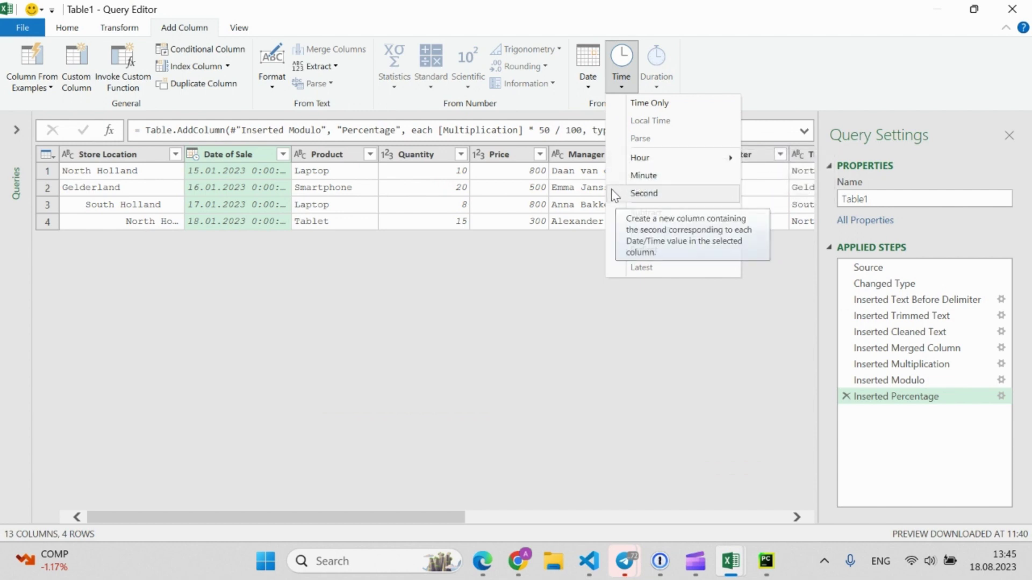
{"action": "left_click", "coordinate": [624, 90]}
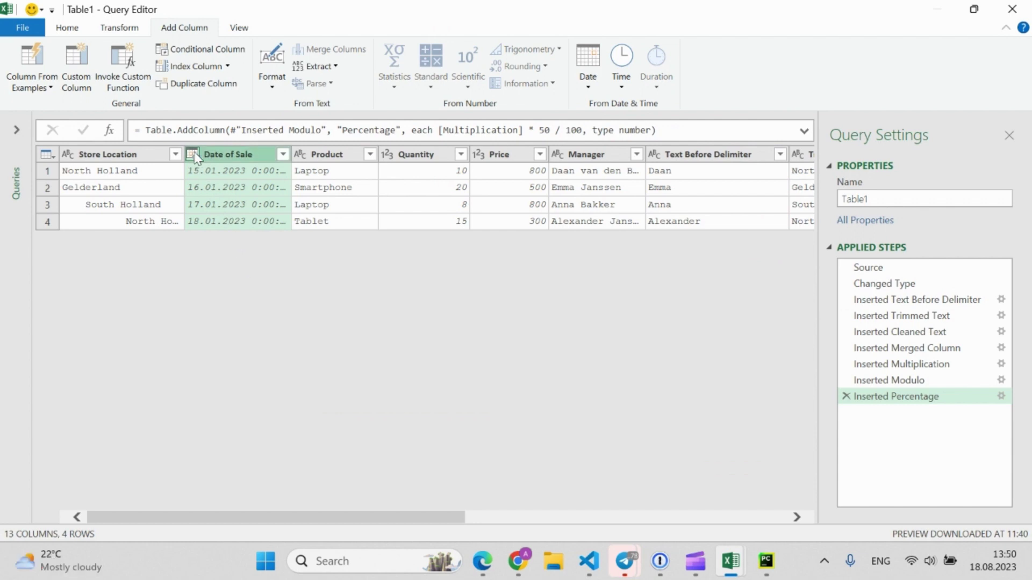
{"action": "left_click", "coordinate": [193, 155]}
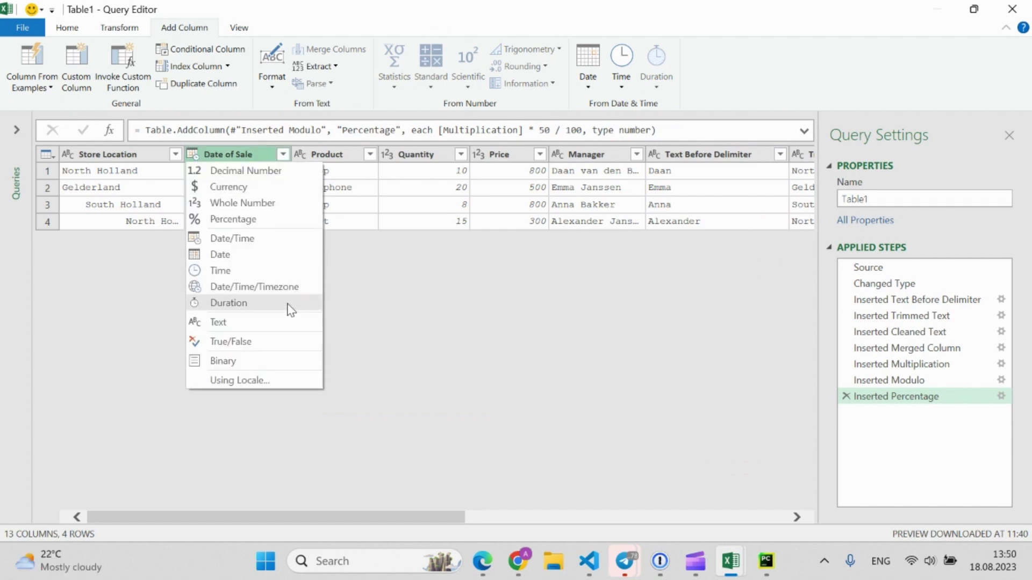